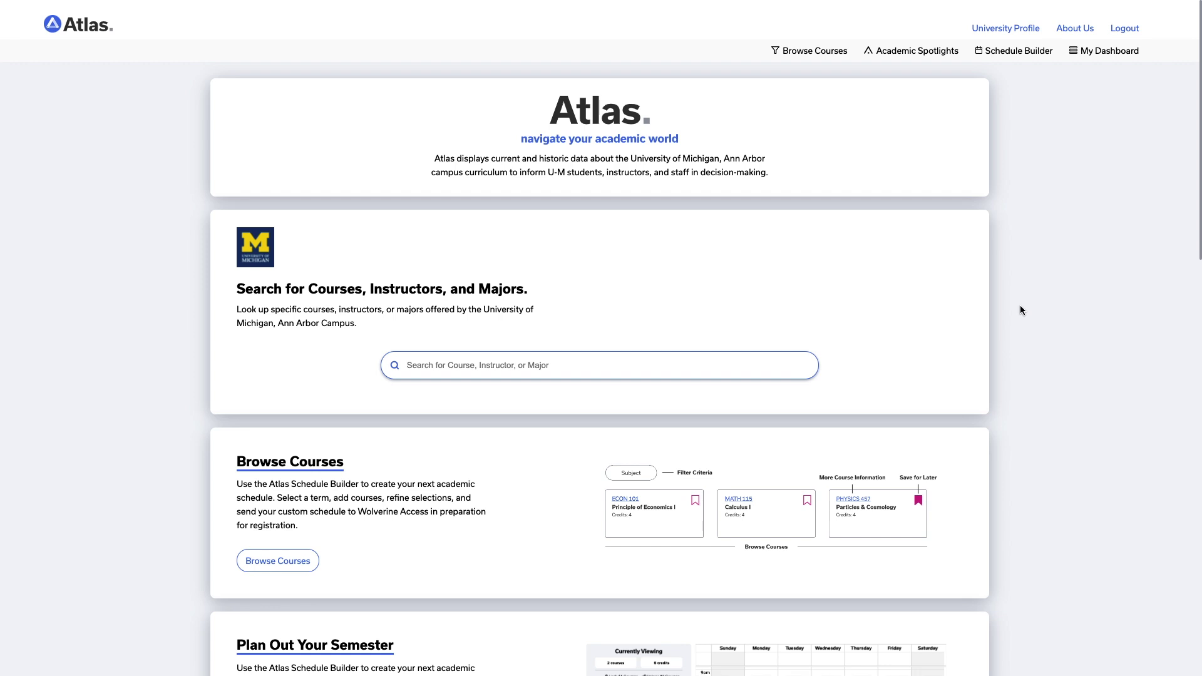
Start a new empty 'Winter 2022 - default' schedule for the Winter 2022 term in Schedule Builder.
left_click(1019, 51)
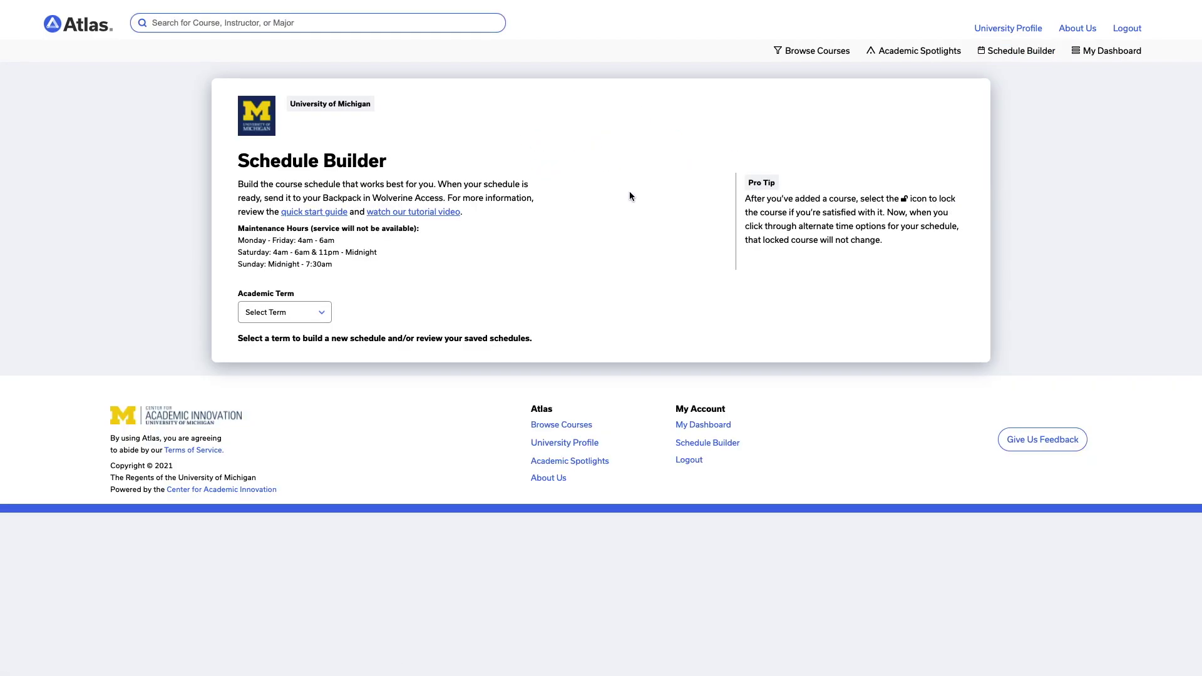
left_click(301, 312)
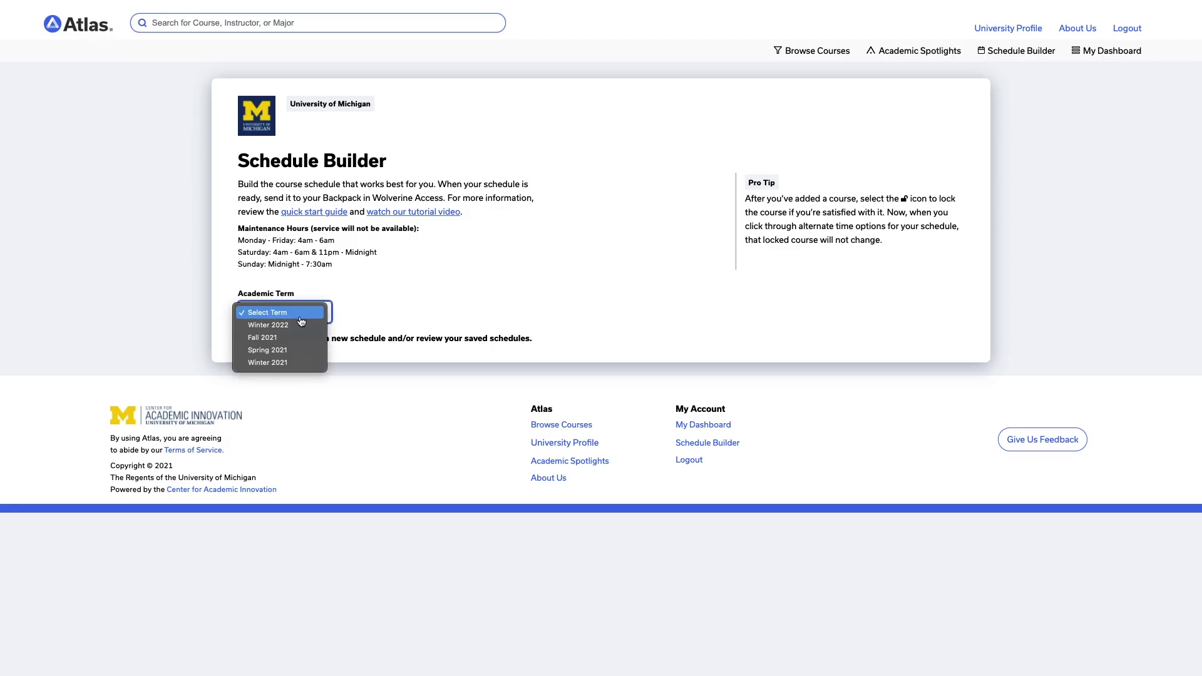
left_click(299, 325)
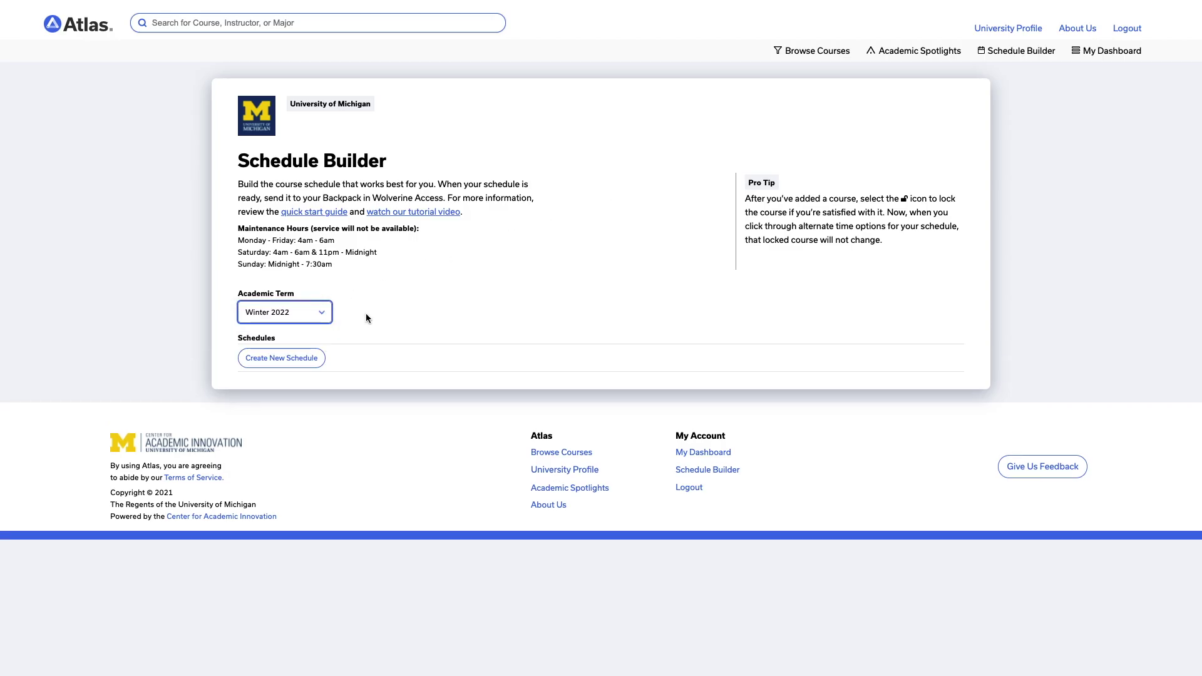
left_click(280, 357)
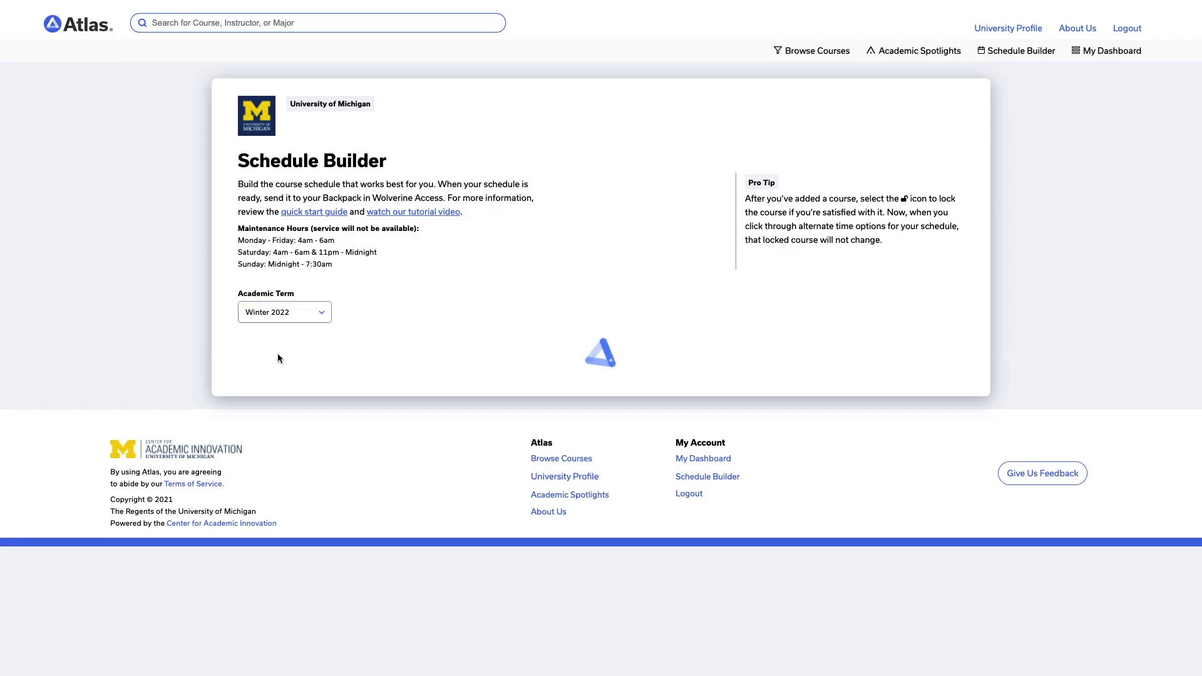
scroll(200, 420, "down", 4)
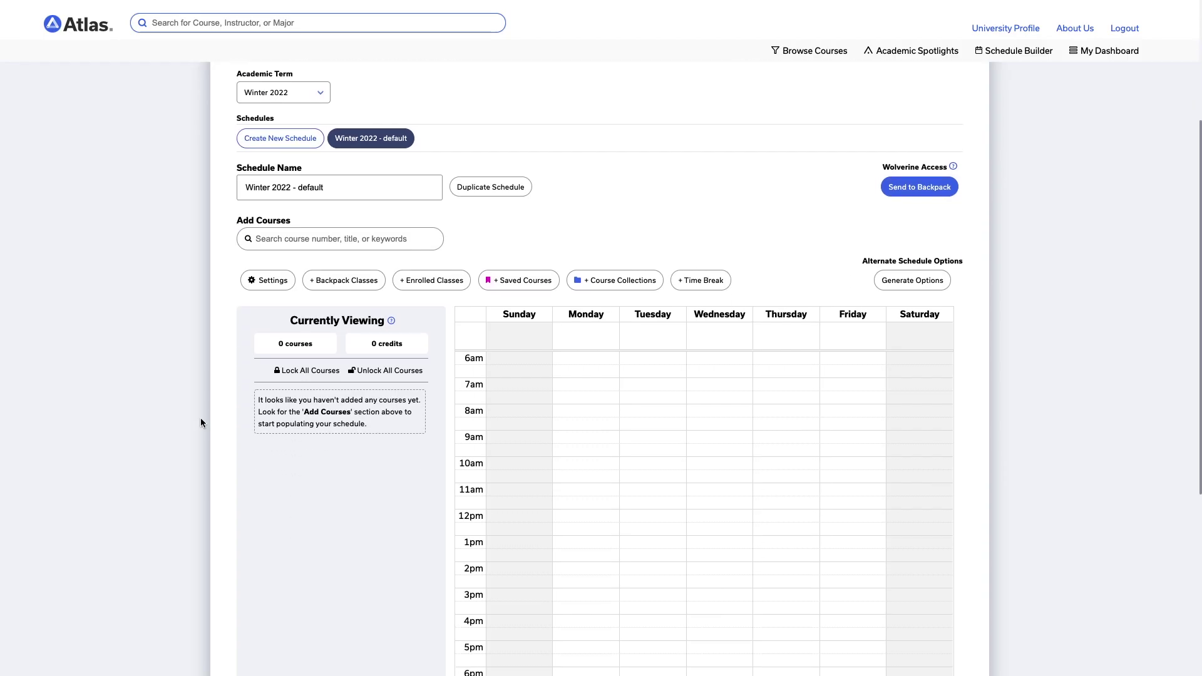
Turn off Include Closed Sections in schedule settings, keeping waitlisted sections and bus travel time on.
scroll(201, 421, "down", 3)
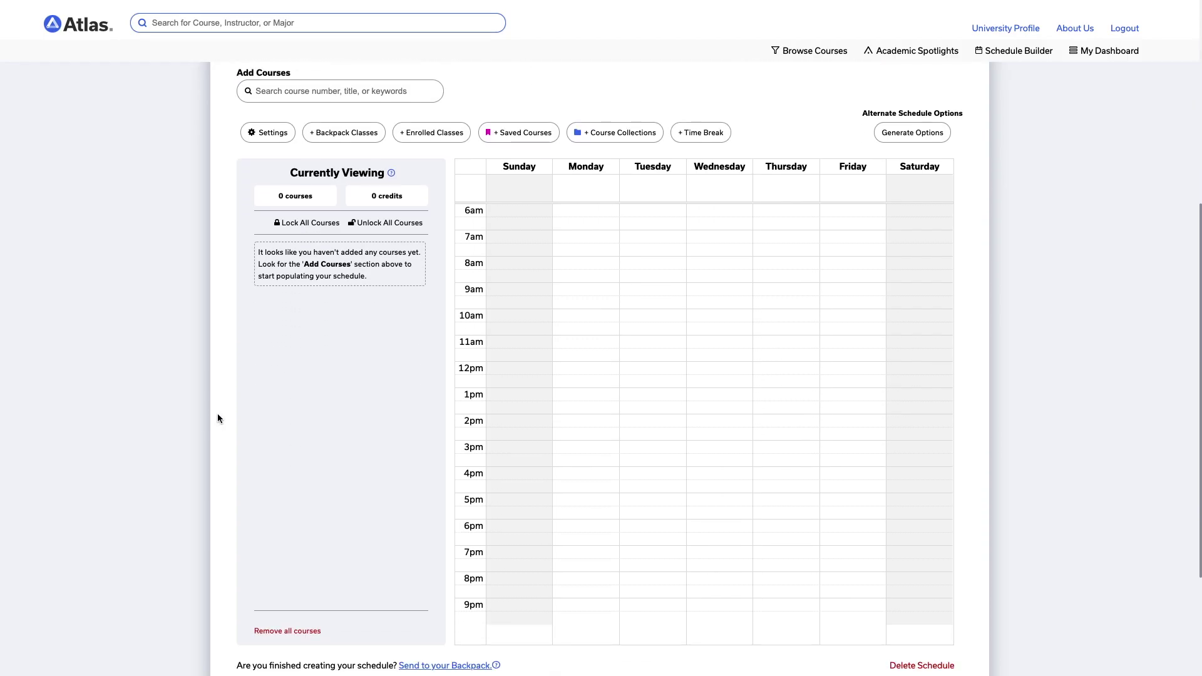
left_click(267, 132)
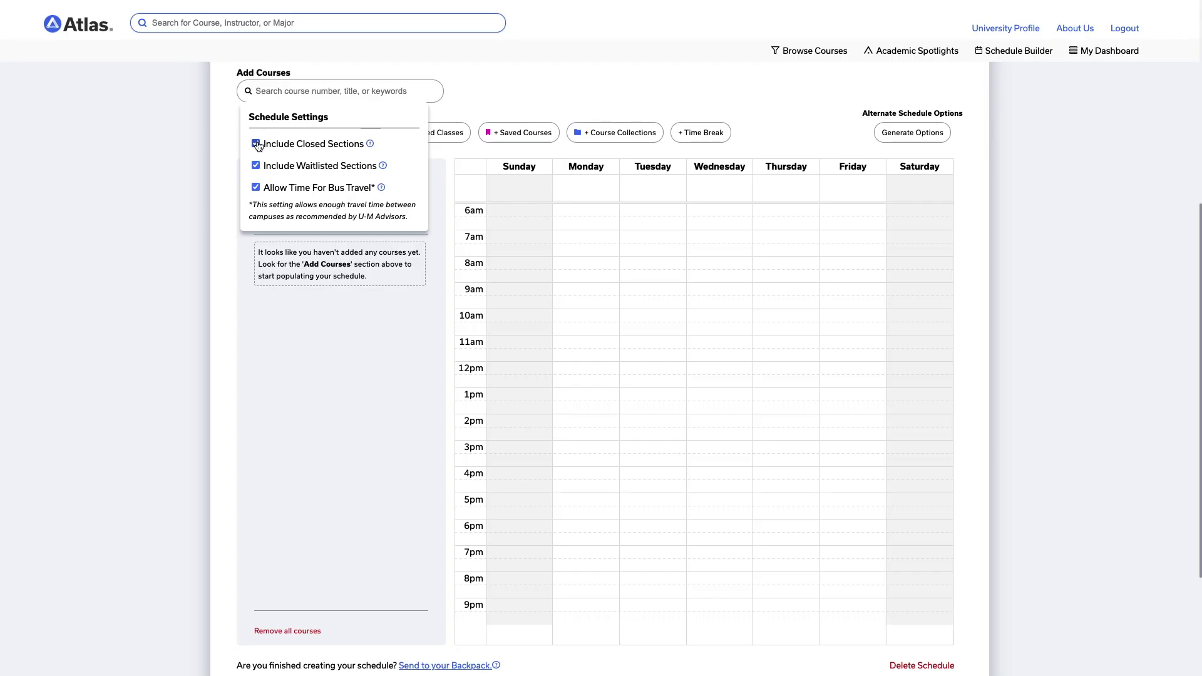
left_click(254, 144)
mouse_move(381, 189)
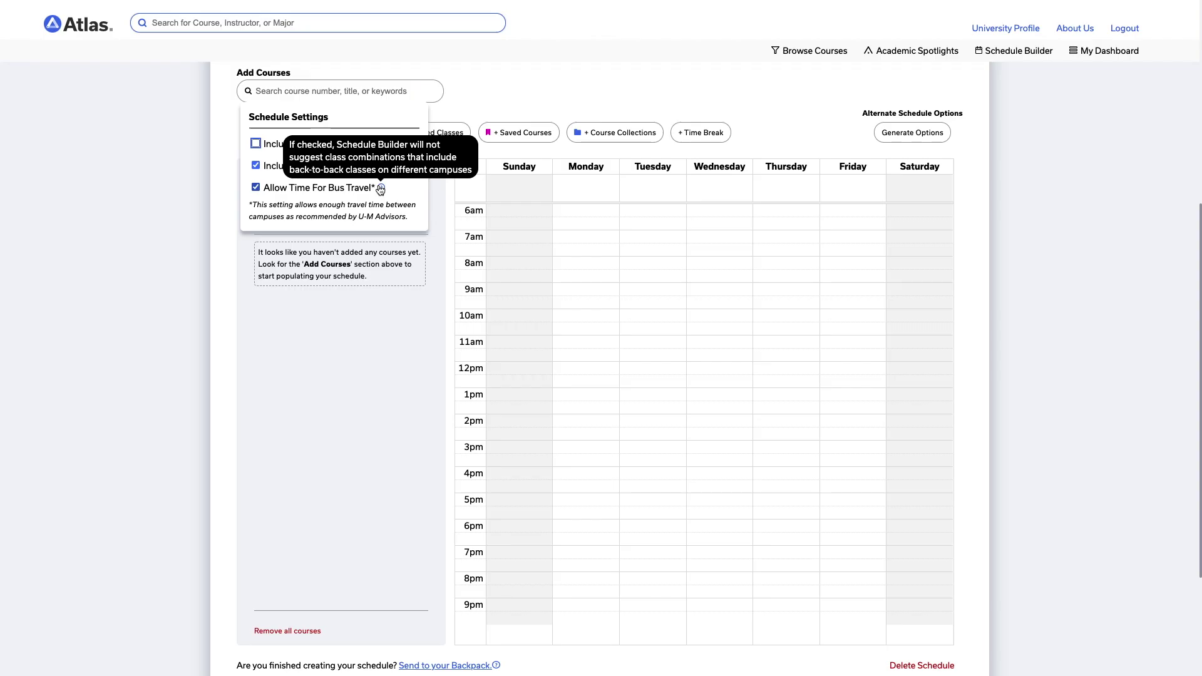
left_click(218, 200)
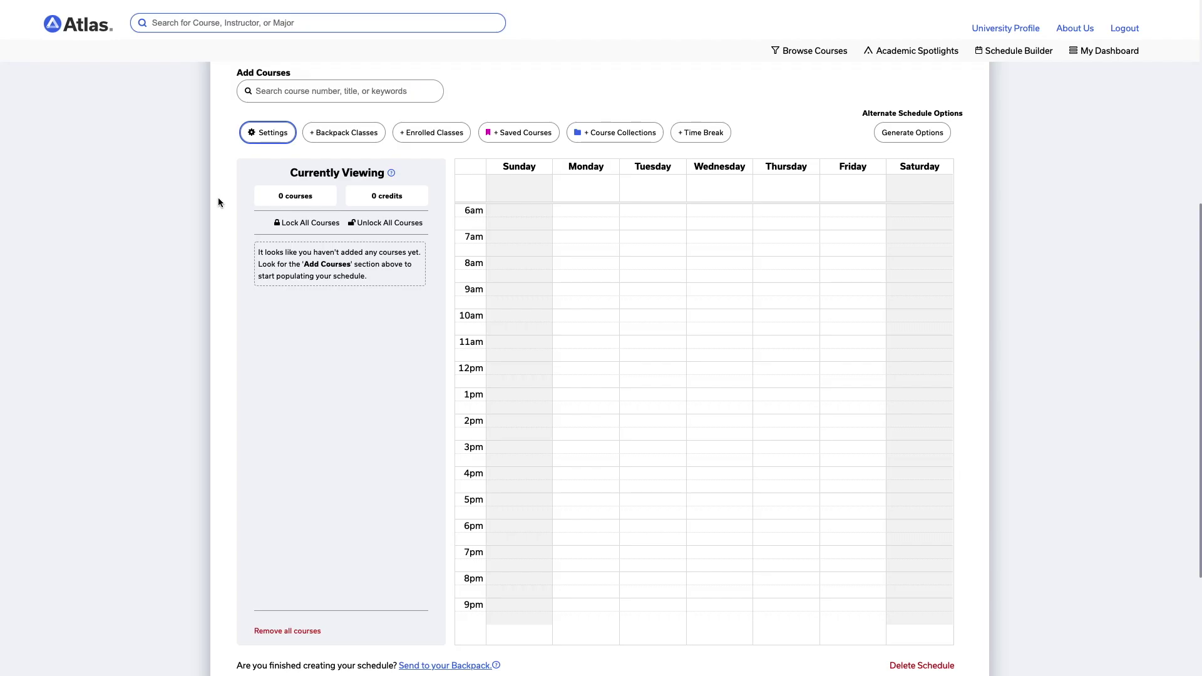
Add ENGLISH 125 and ENGR 100 to the schedule through the Add Courses search.
left_click(295, 92)
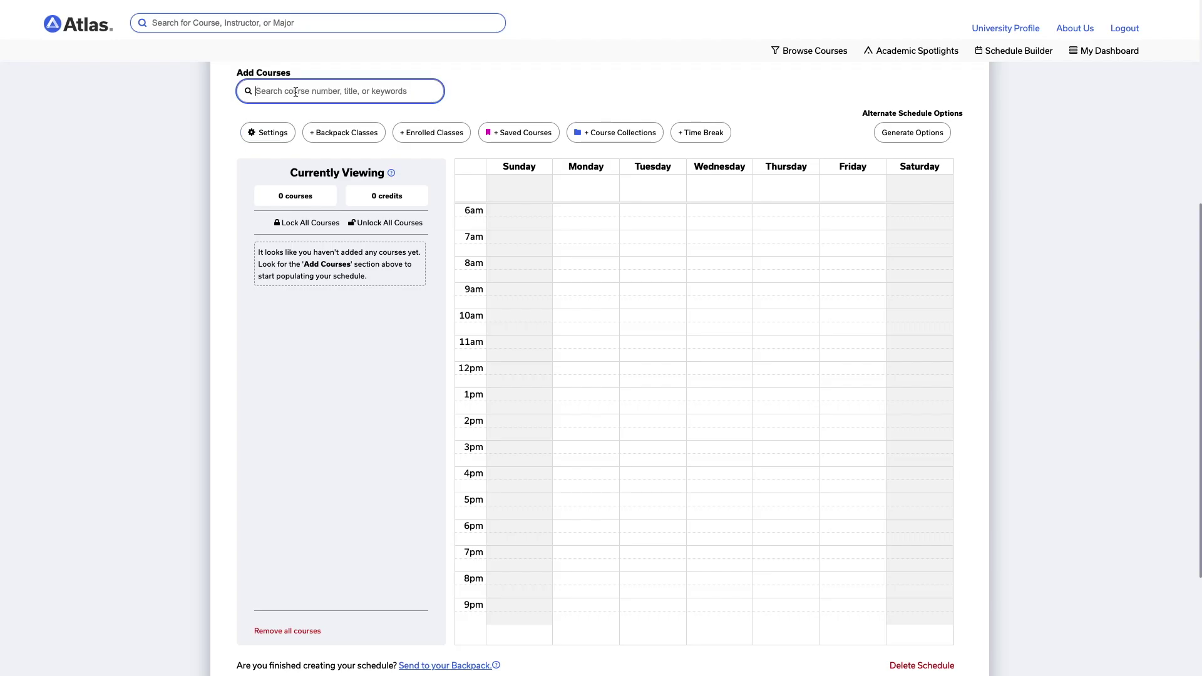
type("English 125")
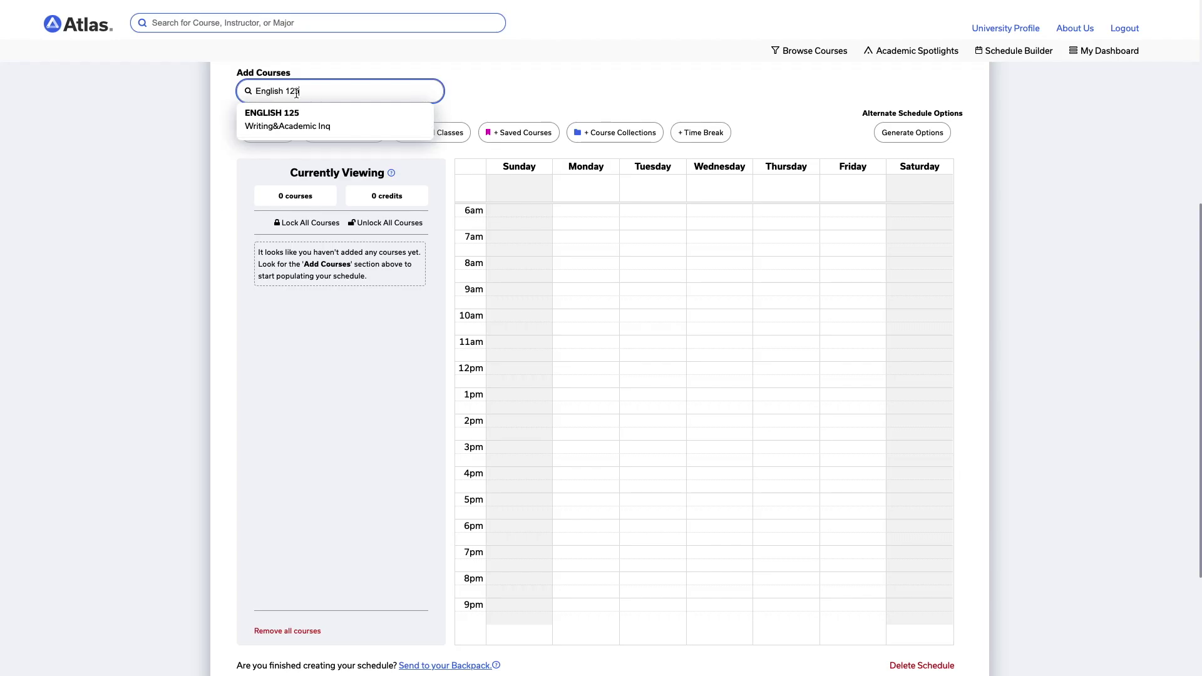
left_click(288, 114)
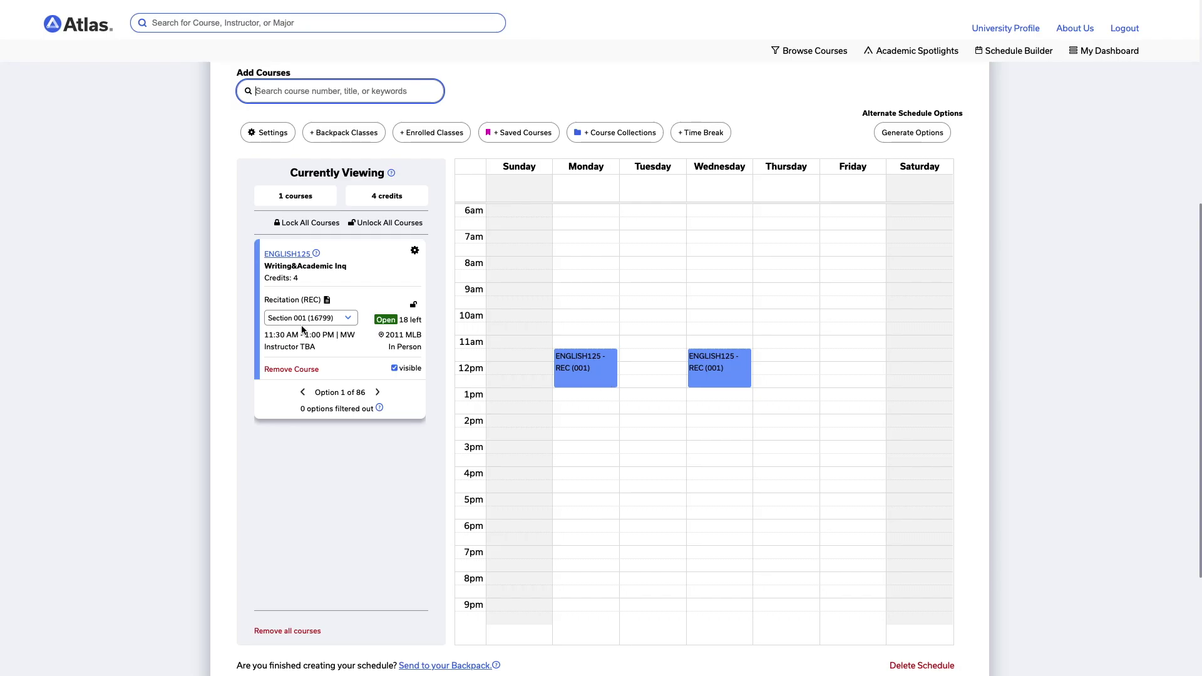
left_click(288, 96)
type("engl")
key("Escape")
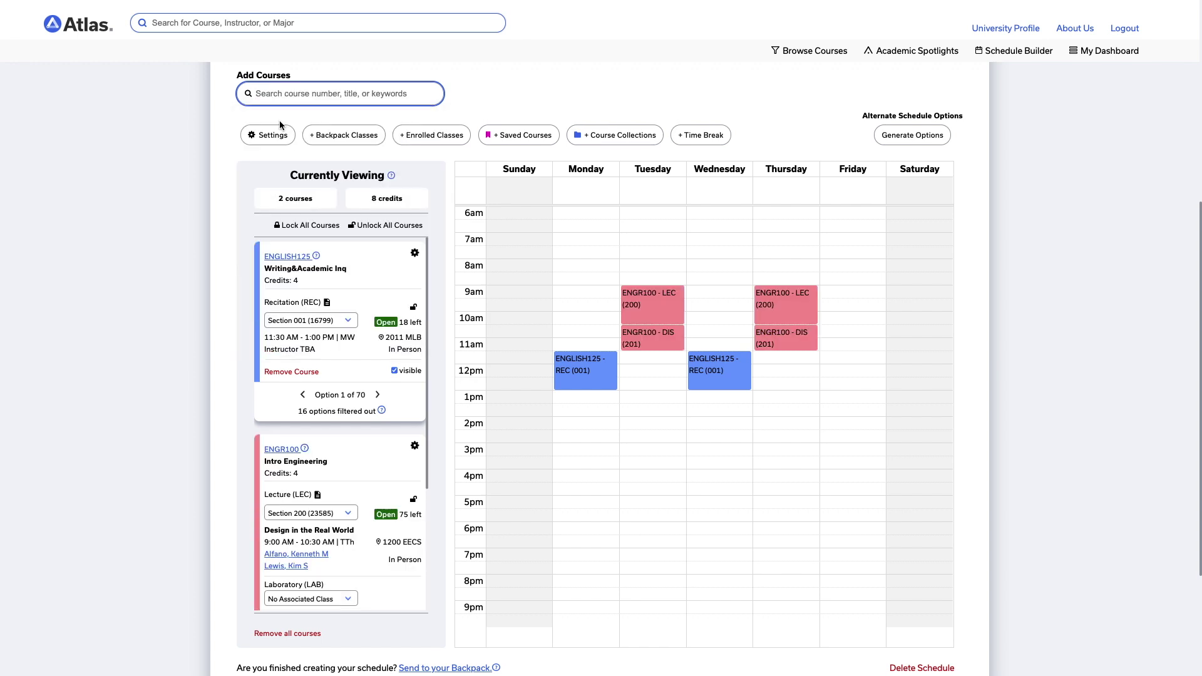
scroll(361, 535, "down", 3)
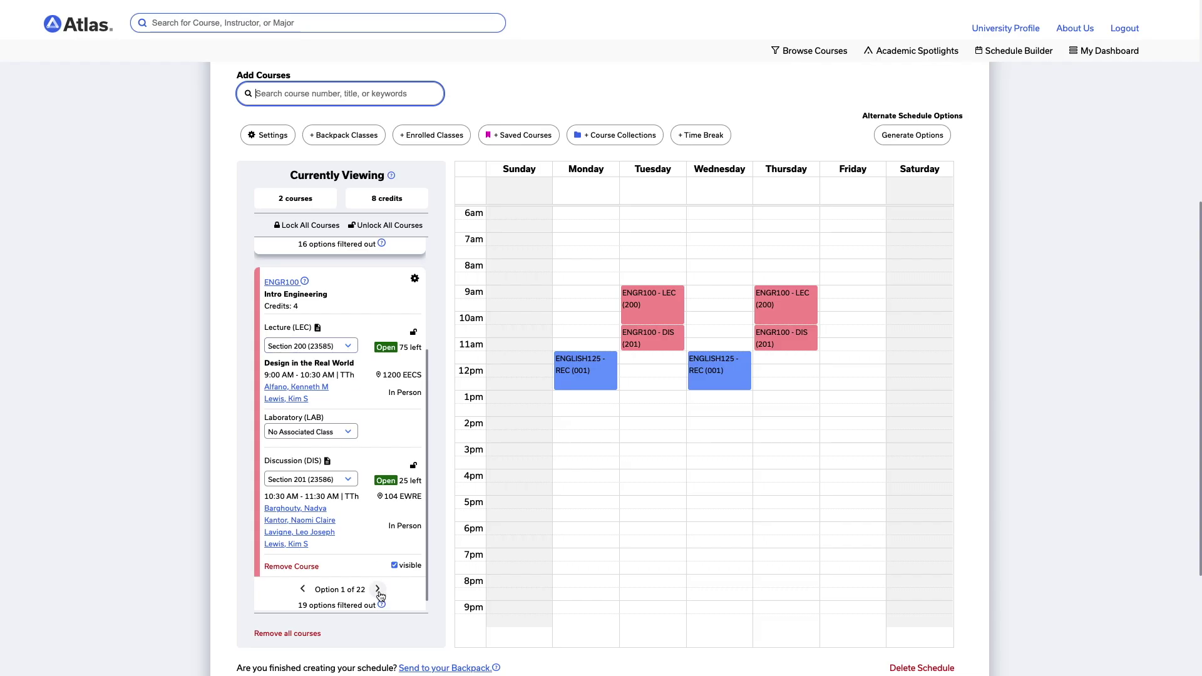
scroll(361, 591, "down", 1)
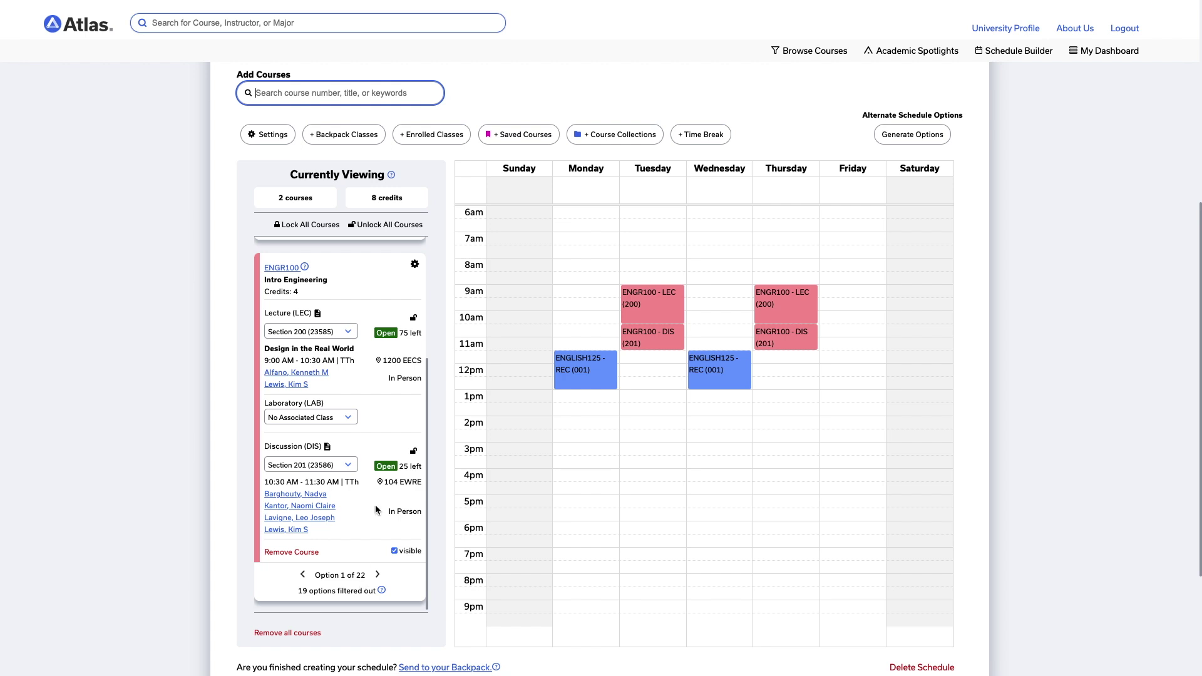
left_click(349, 332)
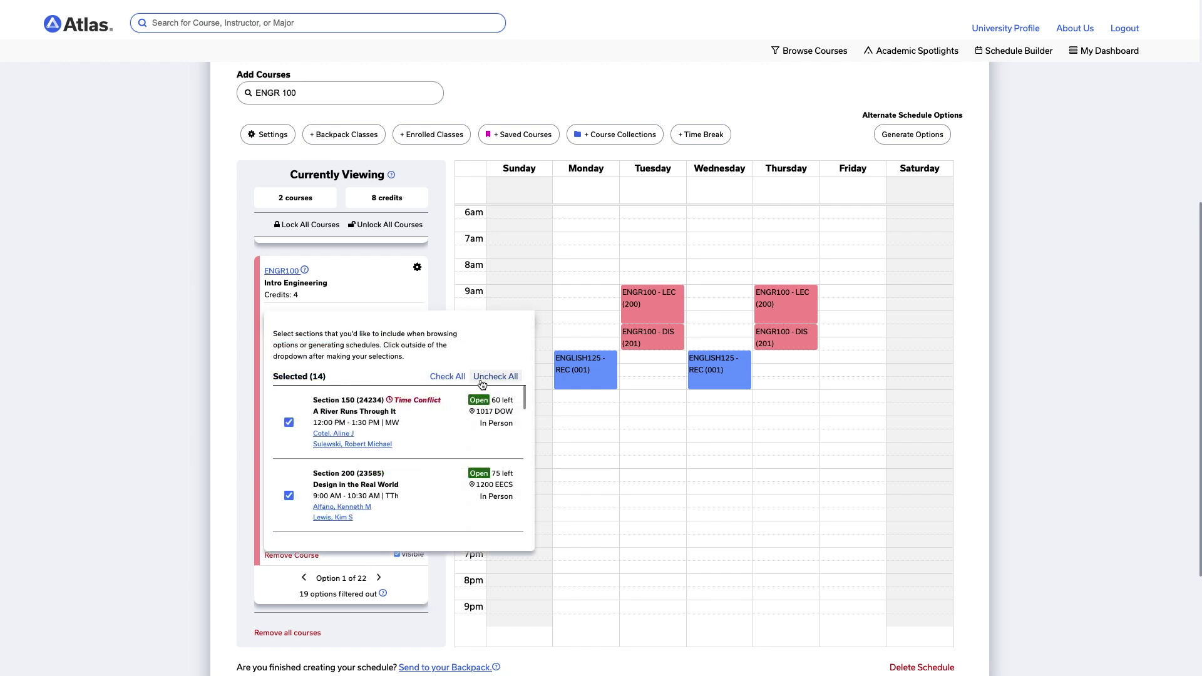
Limit ENGR100 lecture choices to sections 320, 450 and 800, showing LEC 320, LAB 323, DIS 324.
left_click(482, 383)
left_click(481, 377)
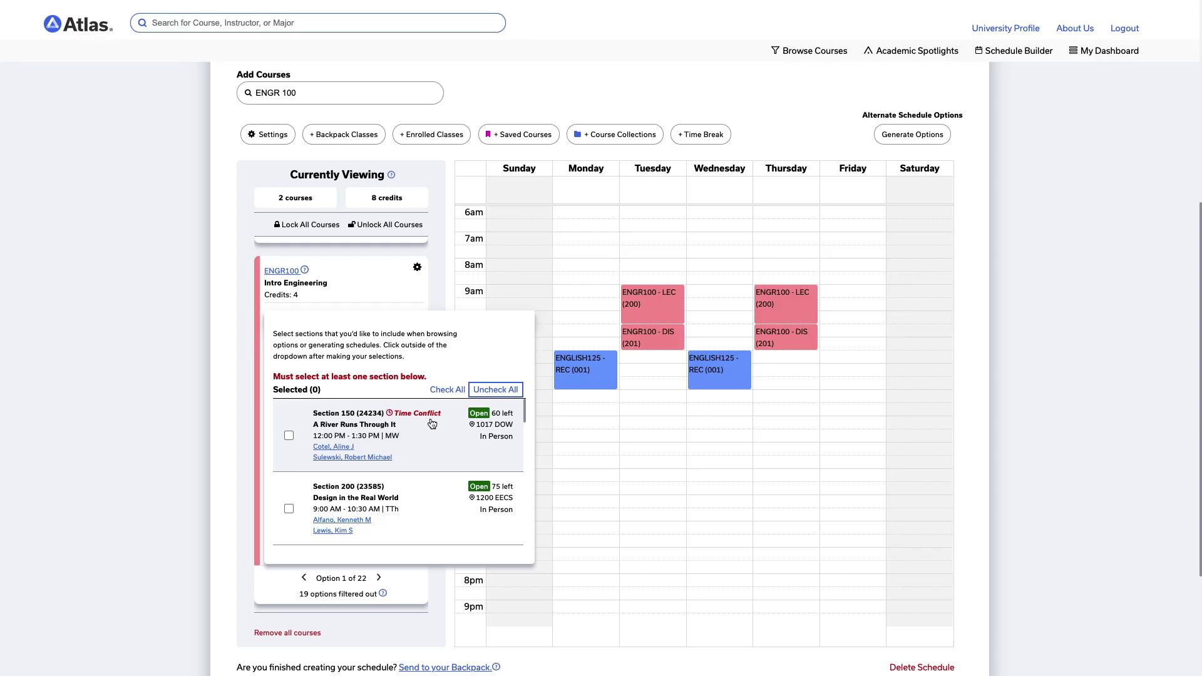
scroll(429, 428, "down", 4)
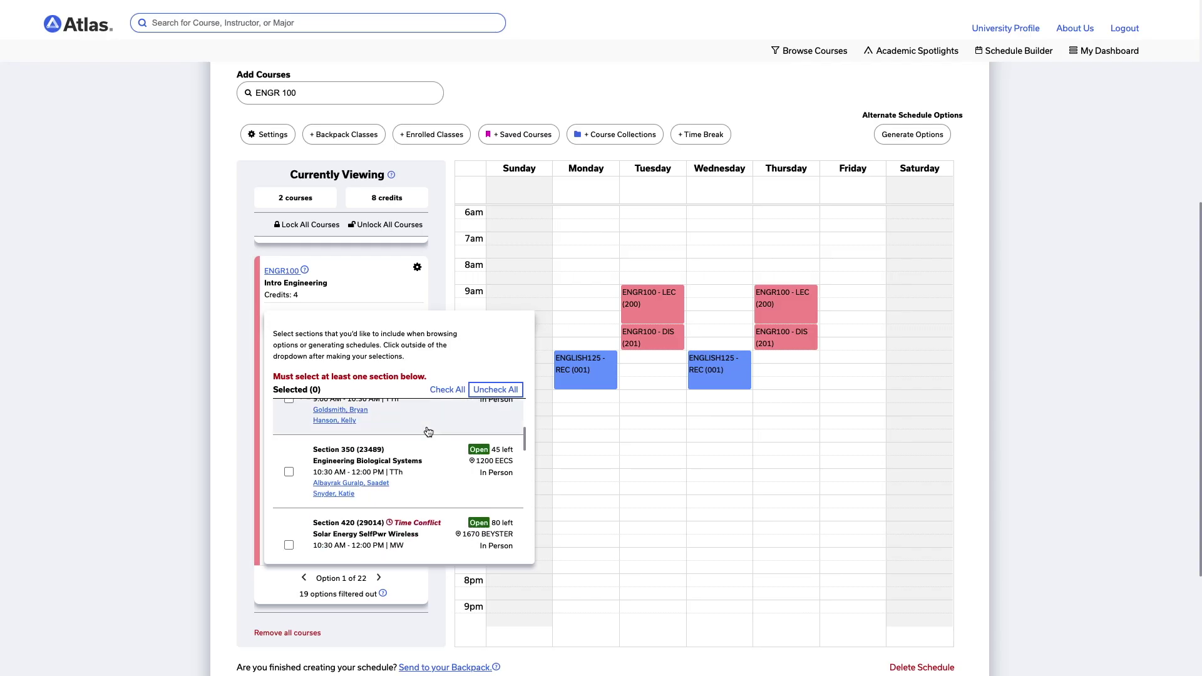
scroll(428, 432, "up", 1)
left_click(290, 425)
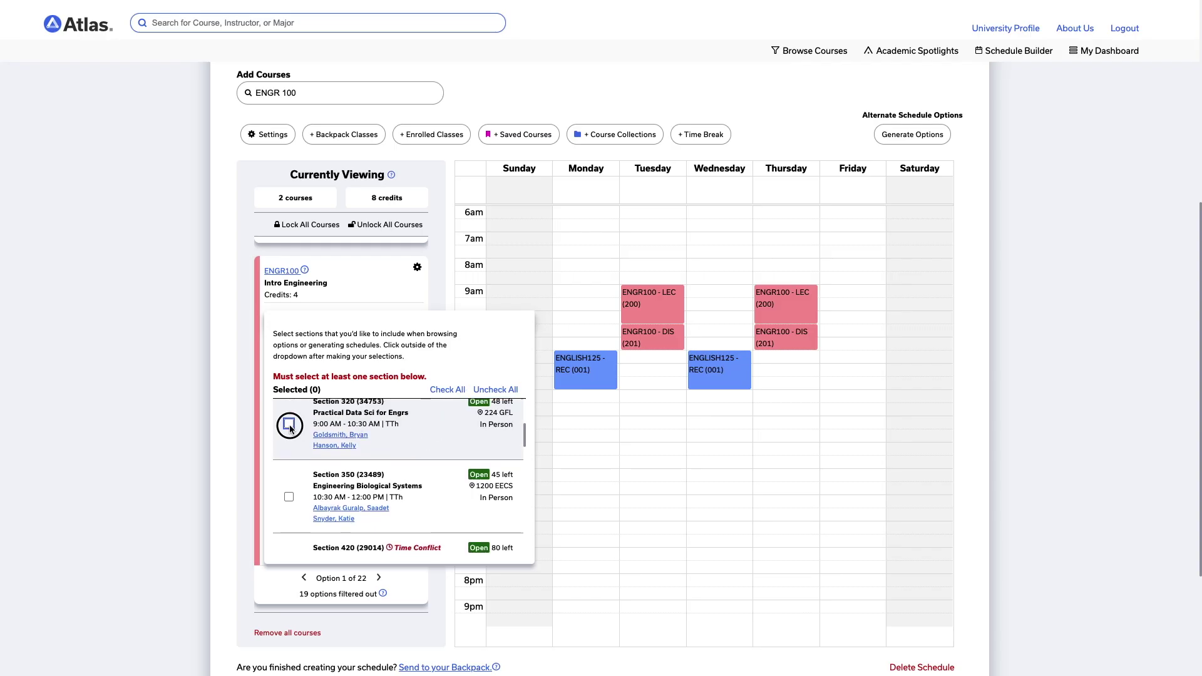
scroll(290, 432, "down", 5)
left_click(288, 503)
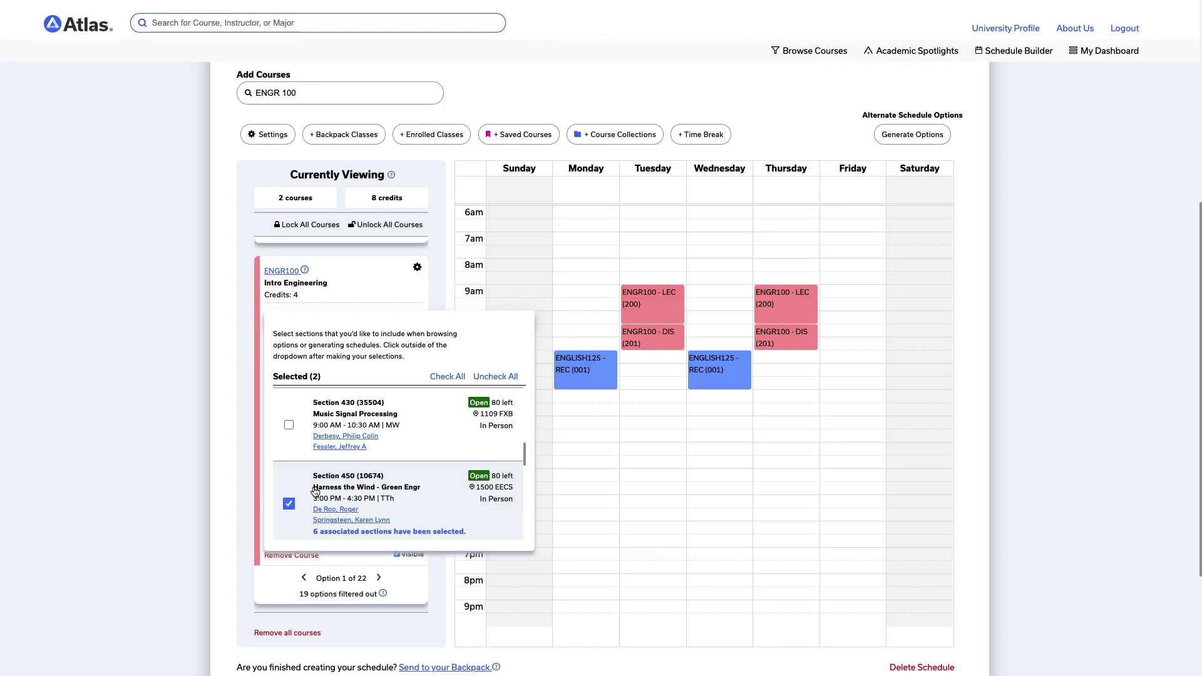
scroll(315, 492, "down", 1)
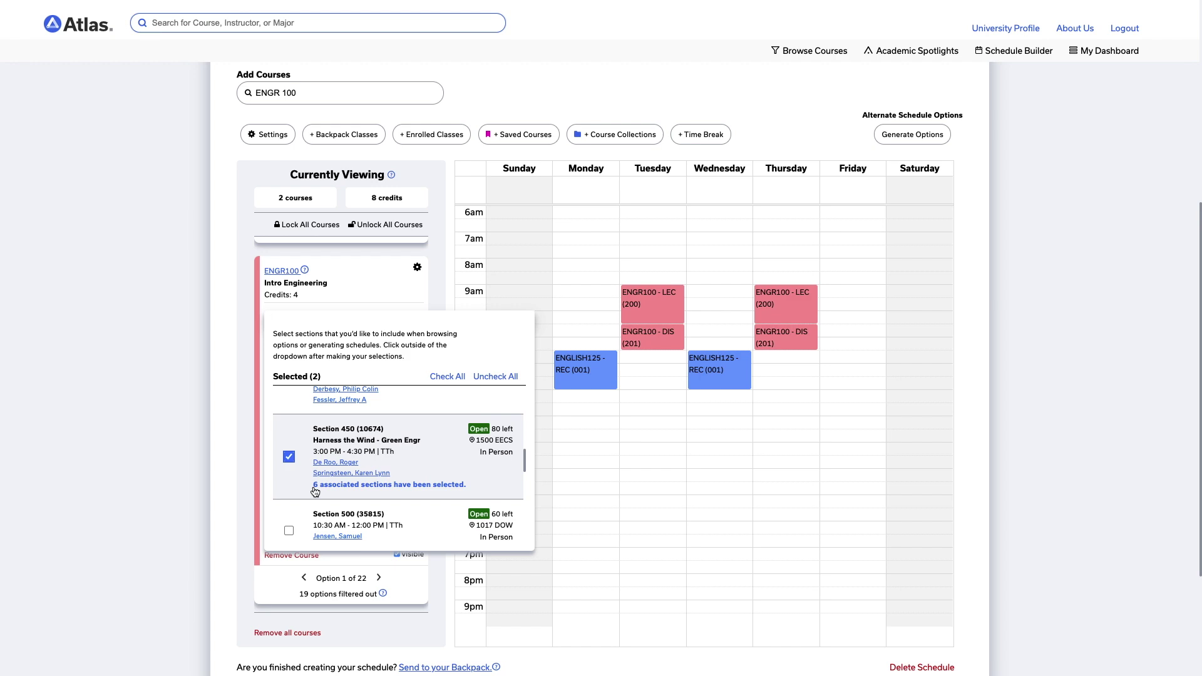
scroll(315, 492, "down", 5)
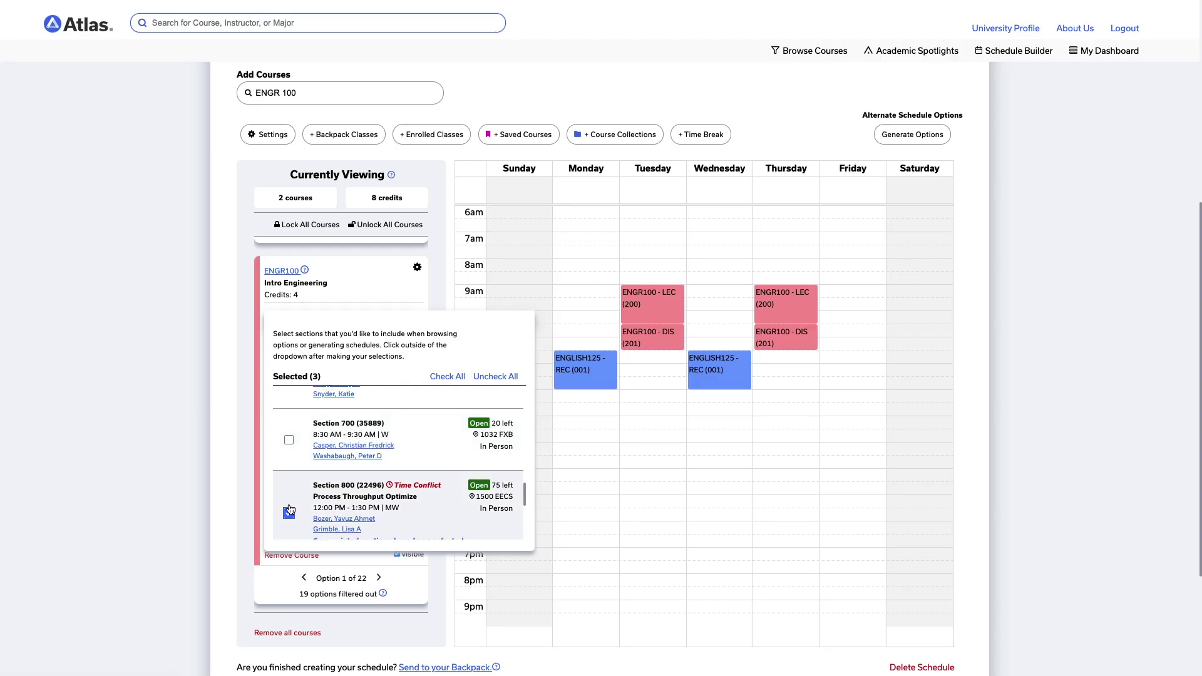
left_click(289, 506)
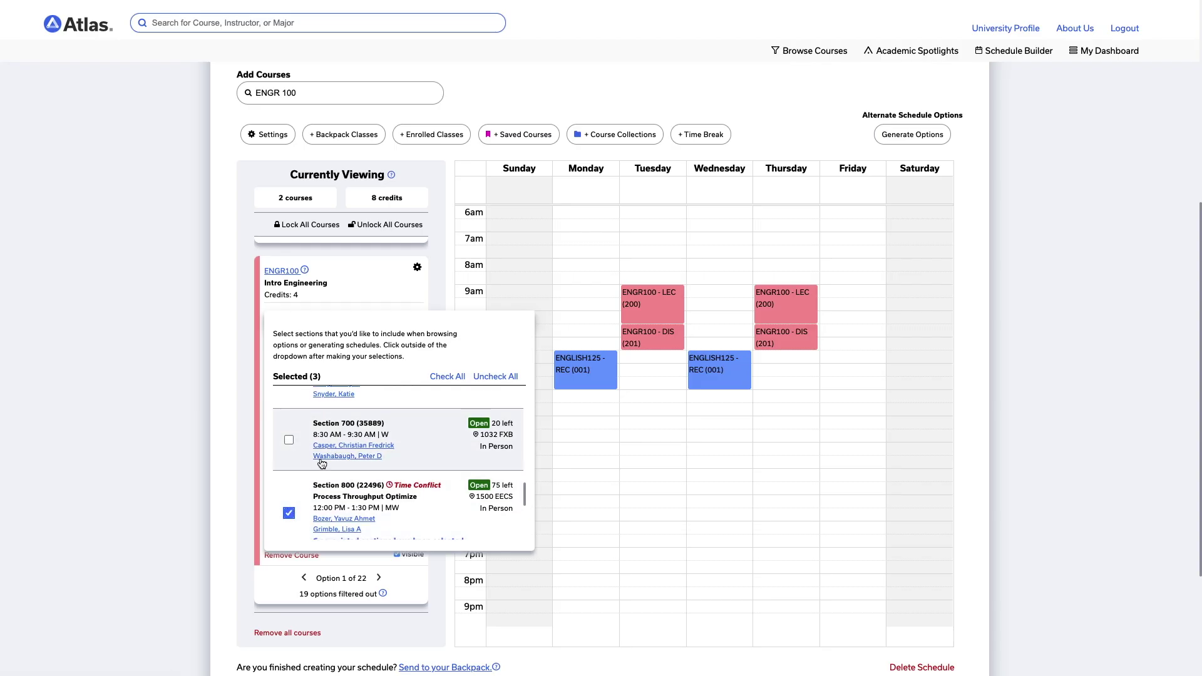
mouse_move(421, 492)
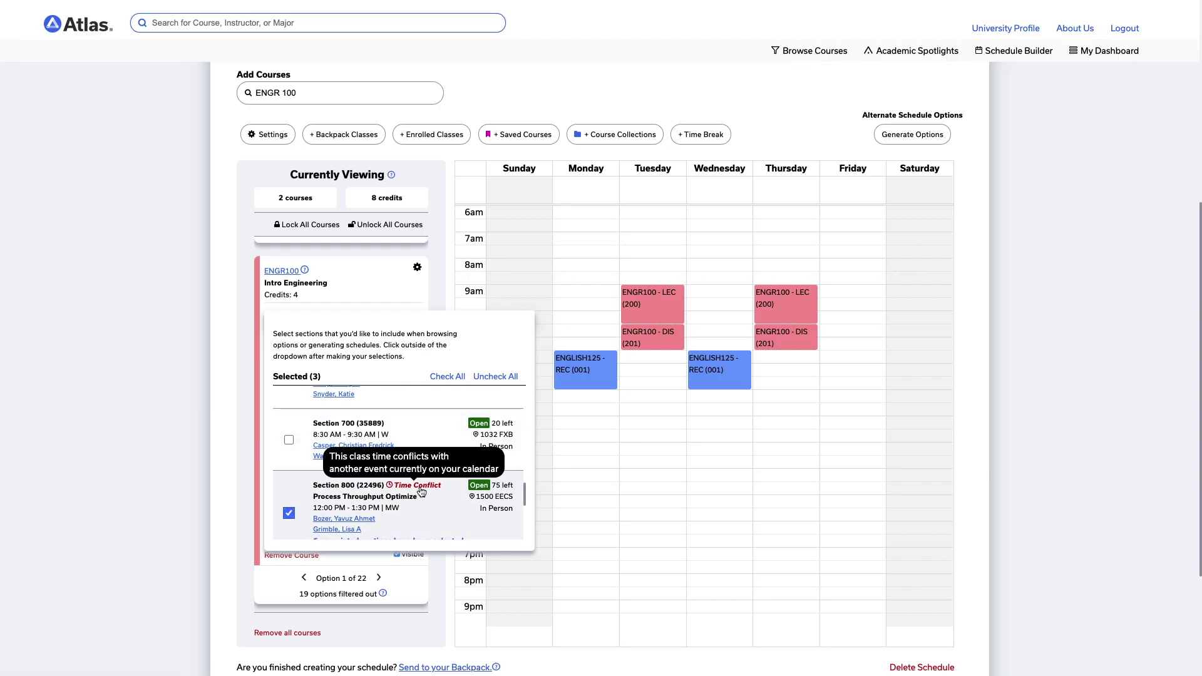
left_click(248, 463)
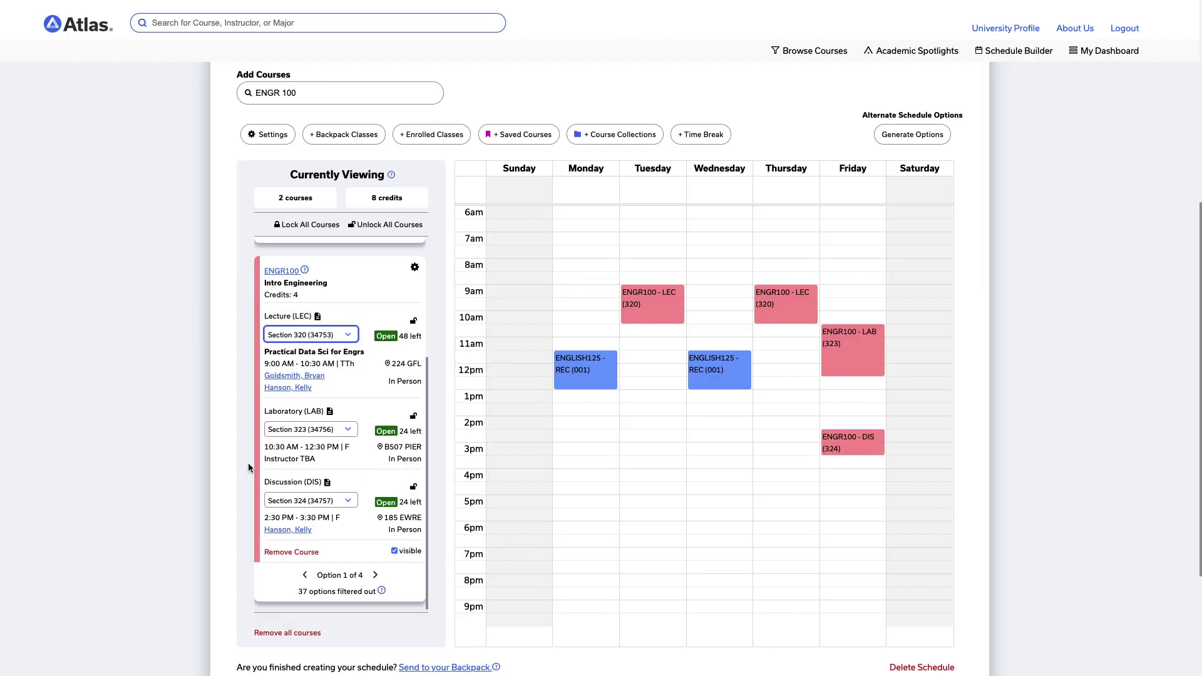
Filter ENGR100 lab and discussion sections, then advance to option 2 of 4 with lecture 450.
left_click(345, 429)
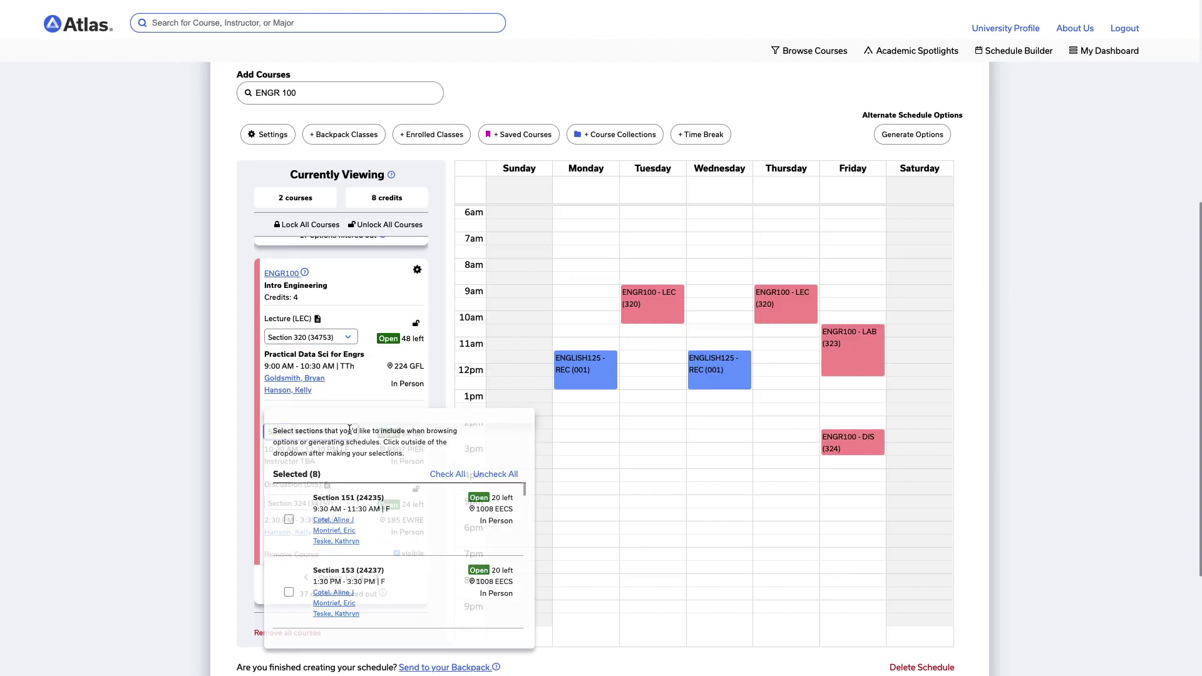
scroll(410, 526, "down", 5)
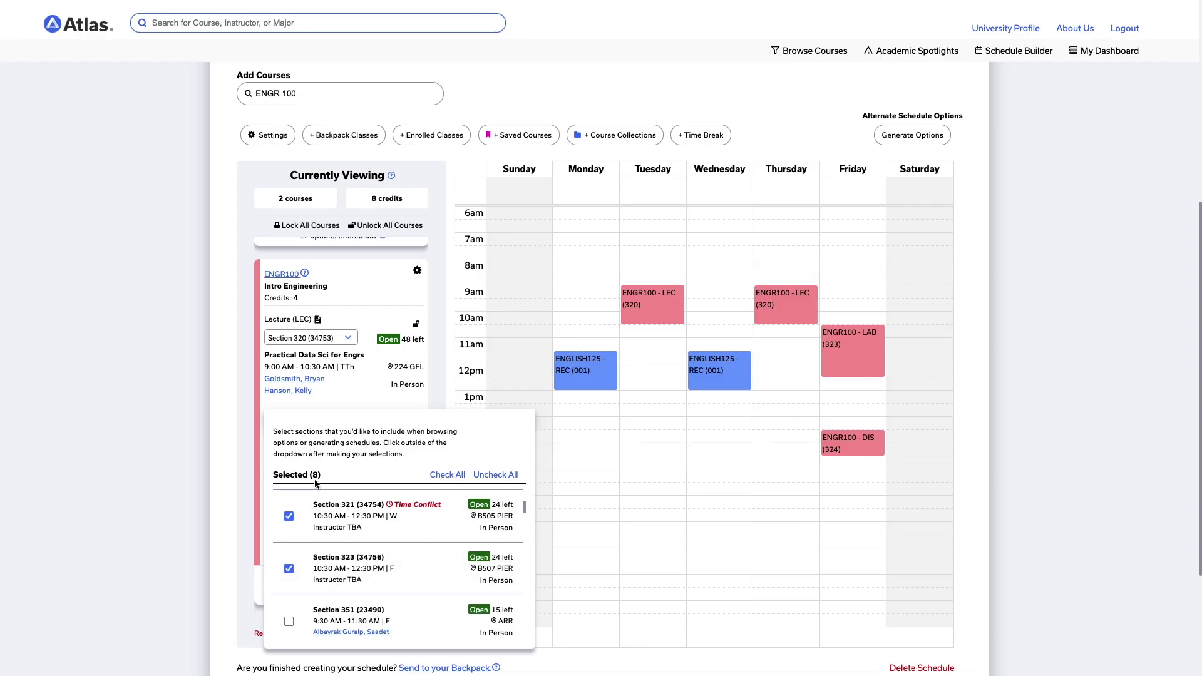
mouse_move(411, 513)
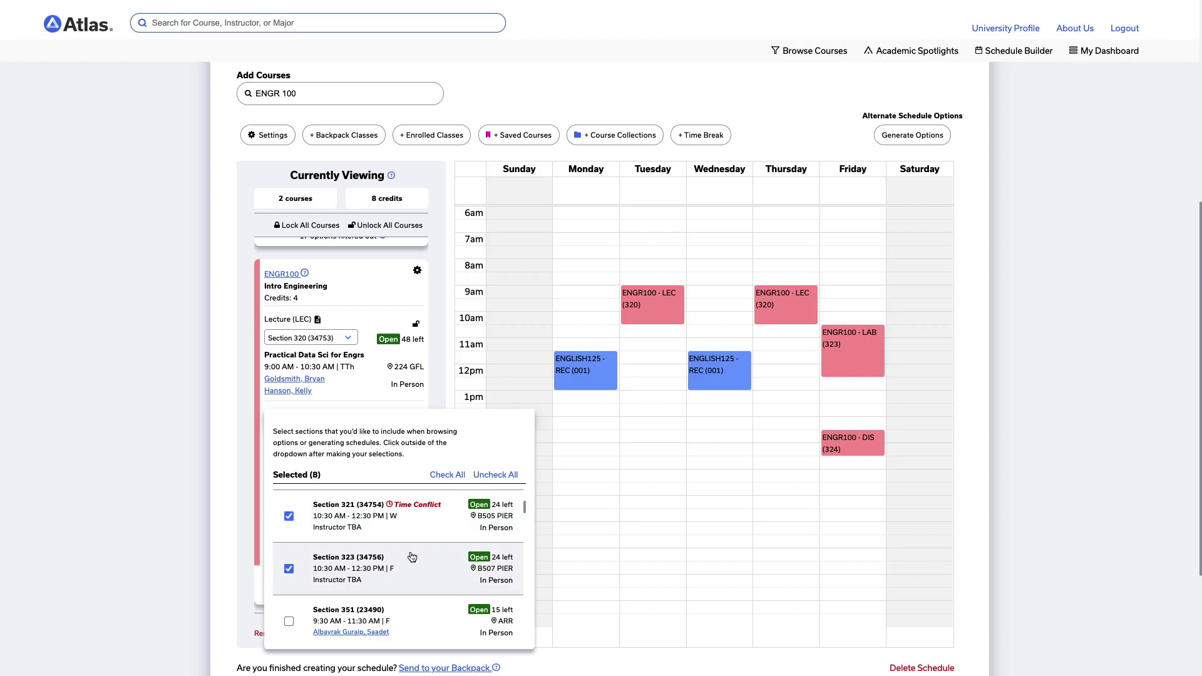
scroll(411, 557, "down", 10)
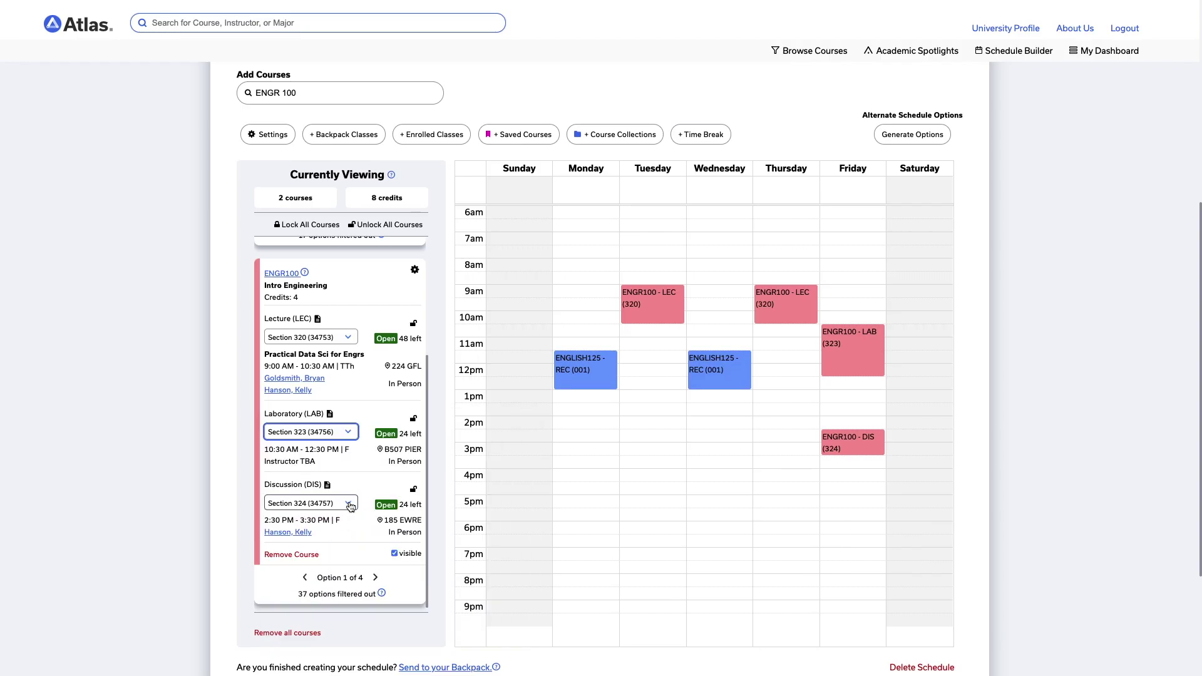
left_click(309, 505)
scroll(416, 574, "down", 5)
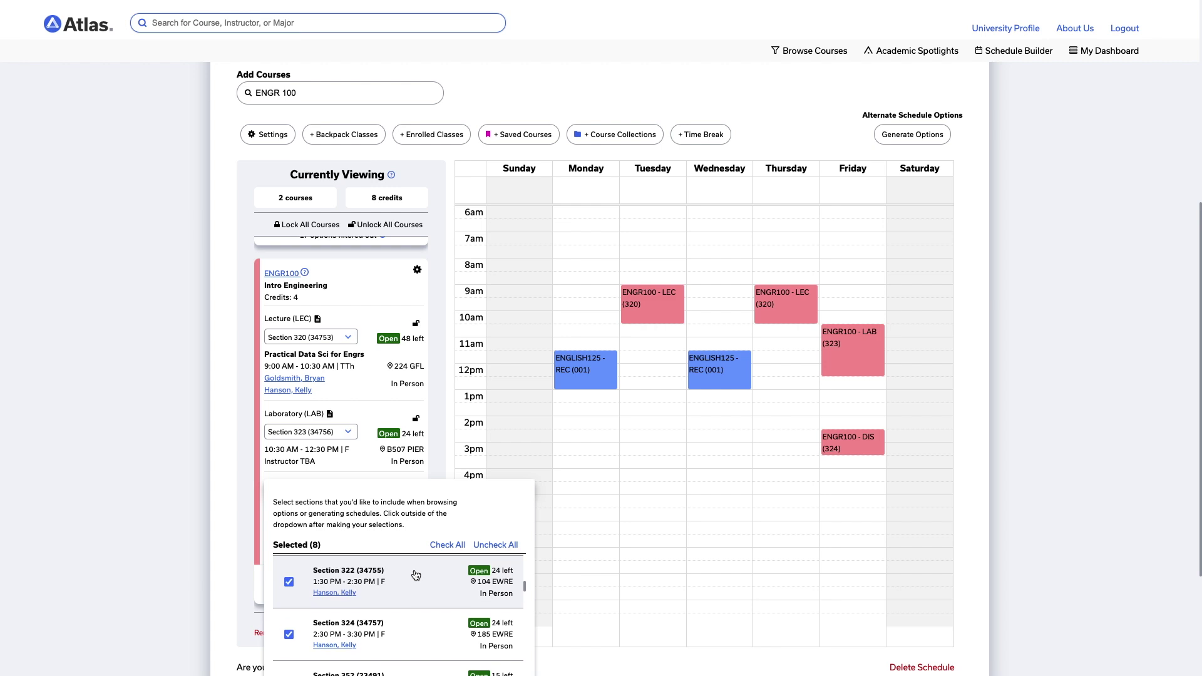
left_click(239, 545)
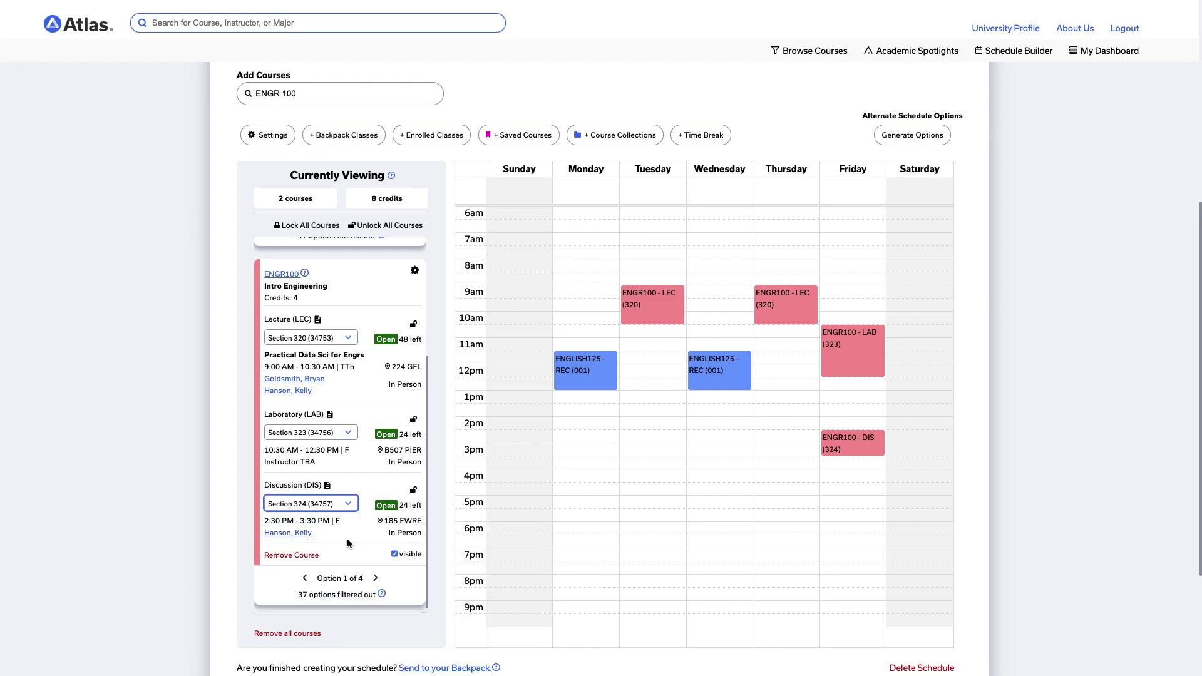
left_click(375, 579)
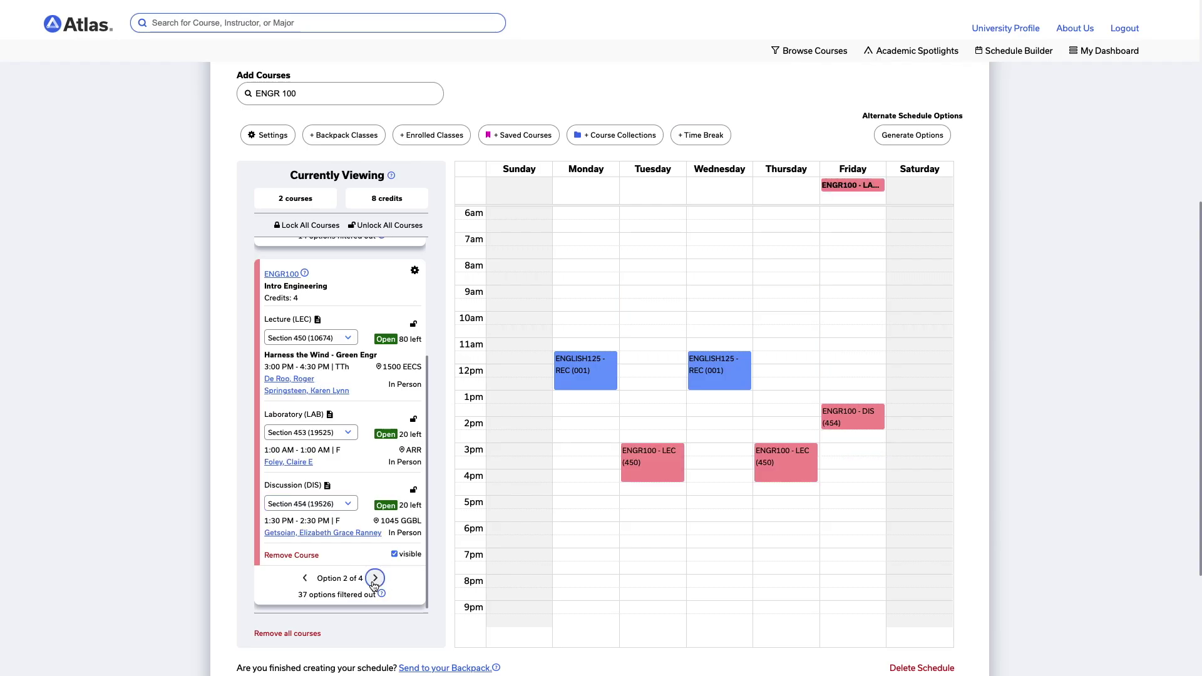
Cycle ENGR100 combinations to option 3 of 4, with Friday lab 455 and discussion 456.
left_click(375, 579)
left_click(374, 578)
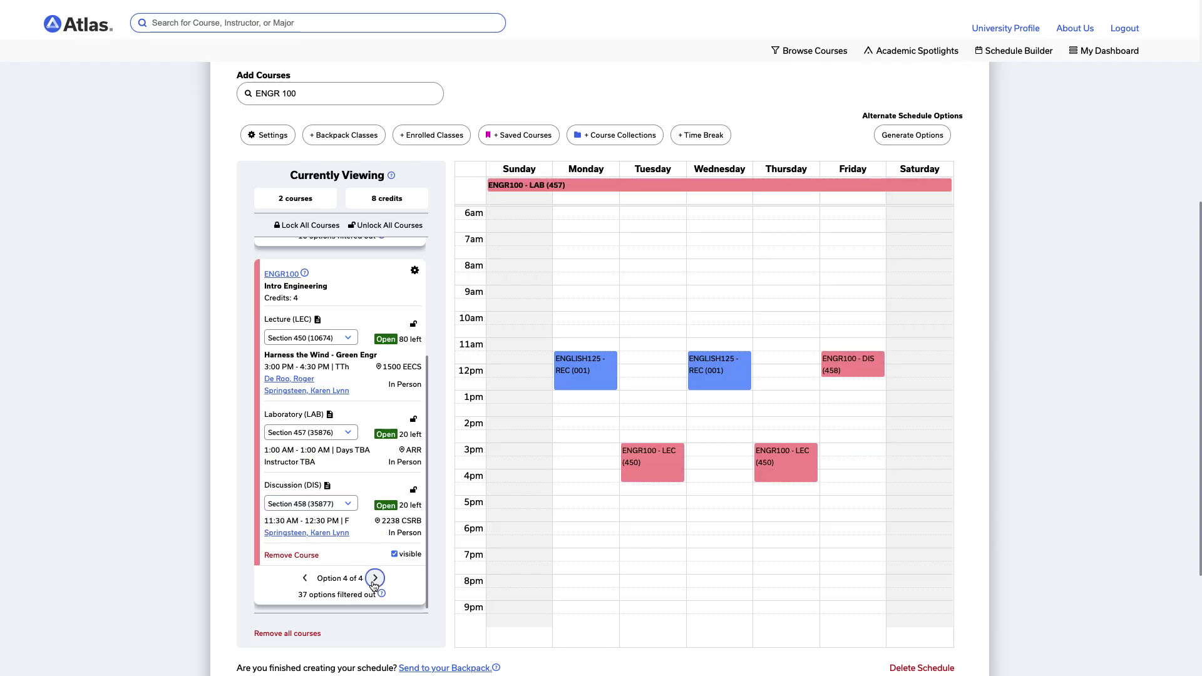
left_click(374, 579)
left_click(374, 579)
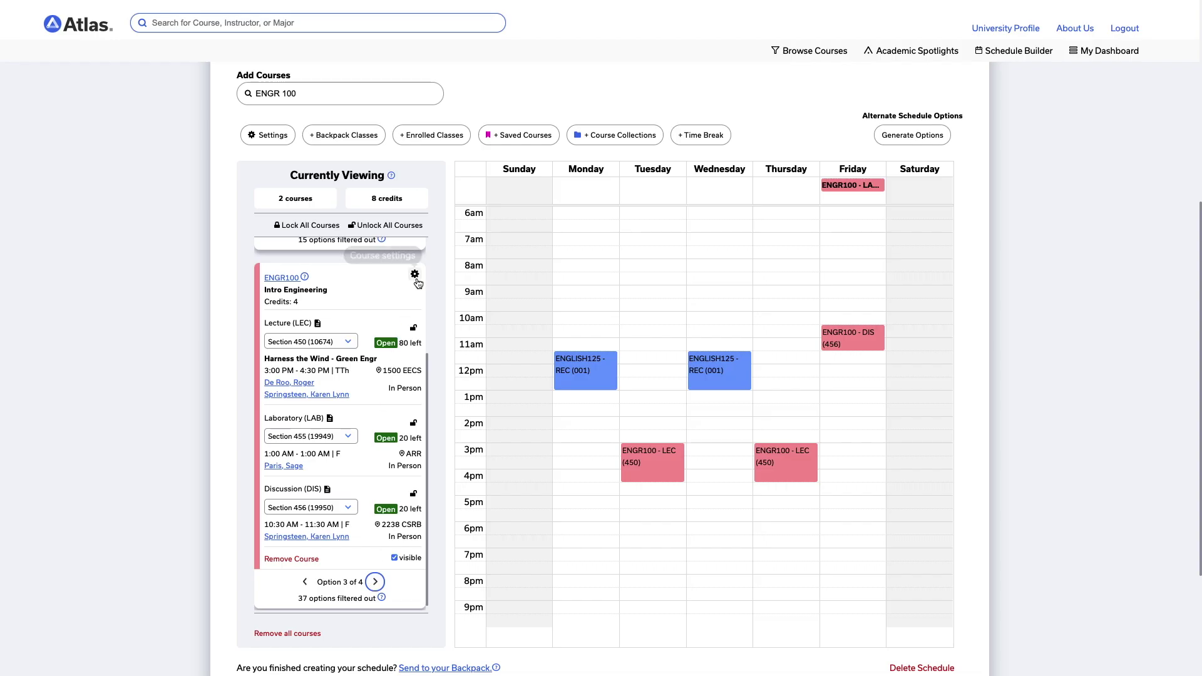
left_click(414, 276)
Allow time conflicts for ENGR100 and page to combination 6 of 8 using sections 800–802.
left_click(411, 293)
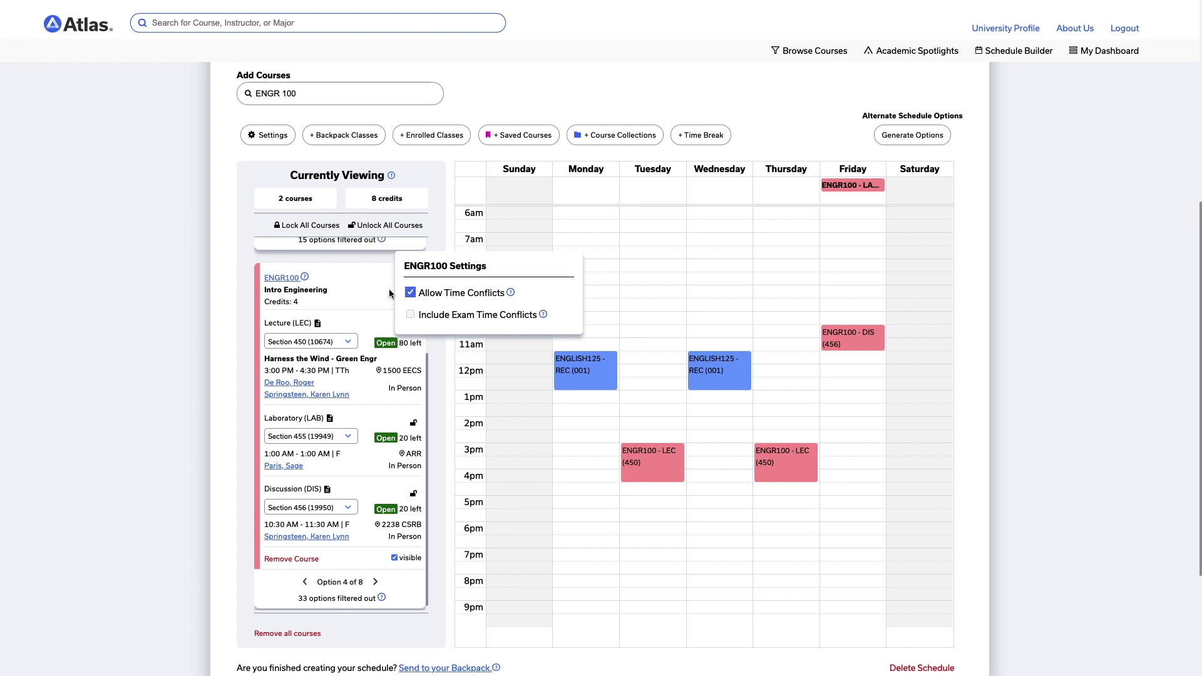
left_click(365, 288)
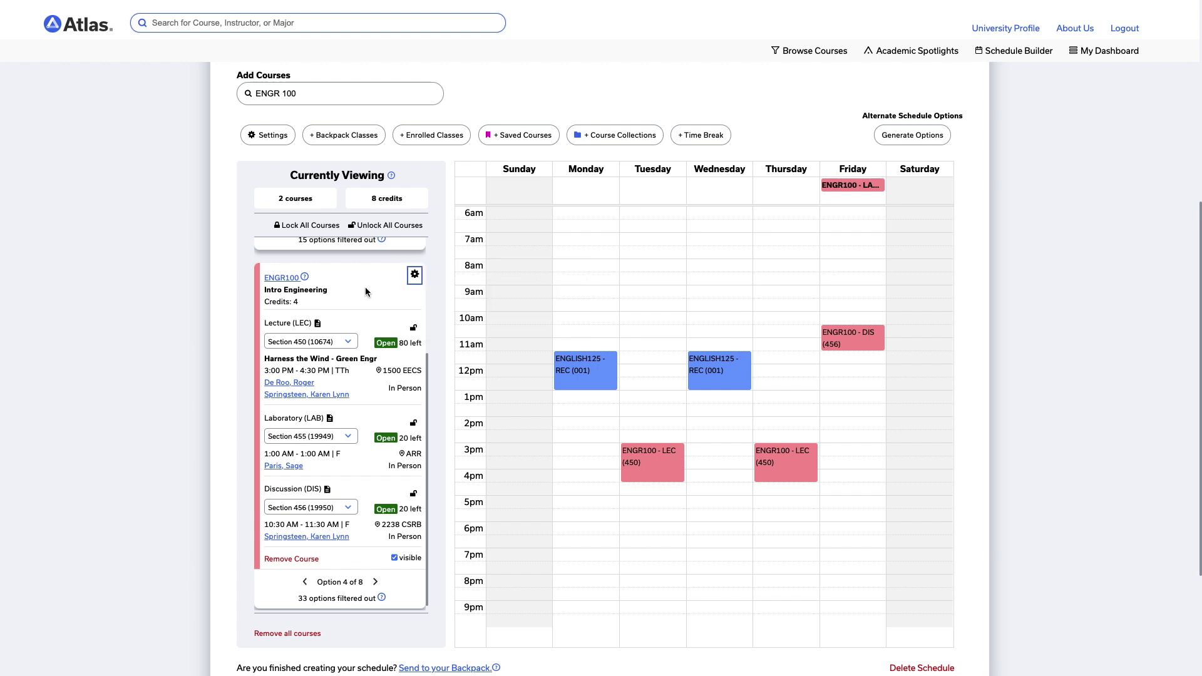
left_click(375, 582)
left_click(375, 582)
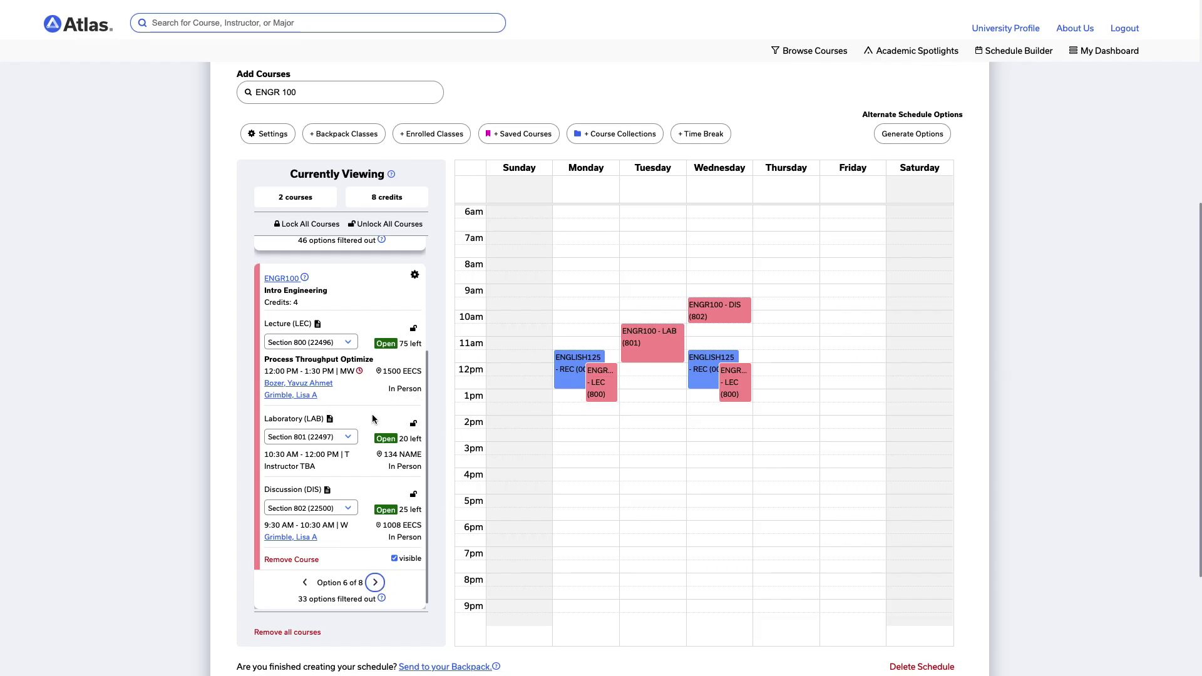
scroll(372, 419, "up", 3)
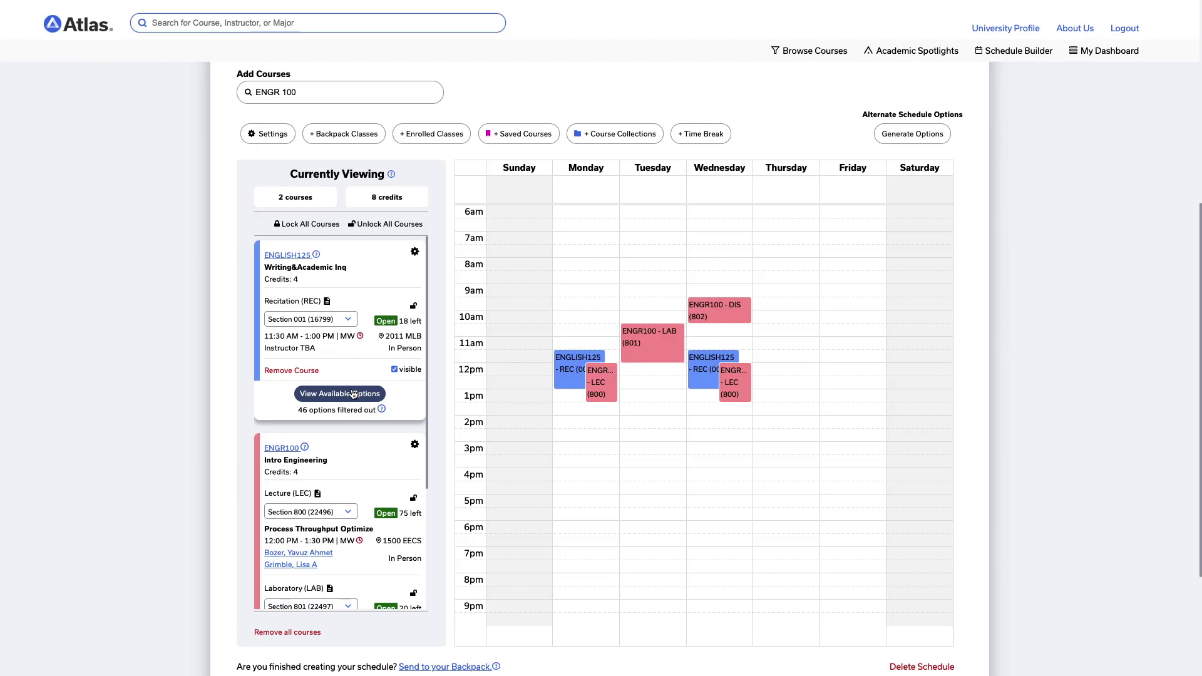
Step through ENGLISH125's available section options to a Tuesday/Thursday recitation.
left_click(353, 394)
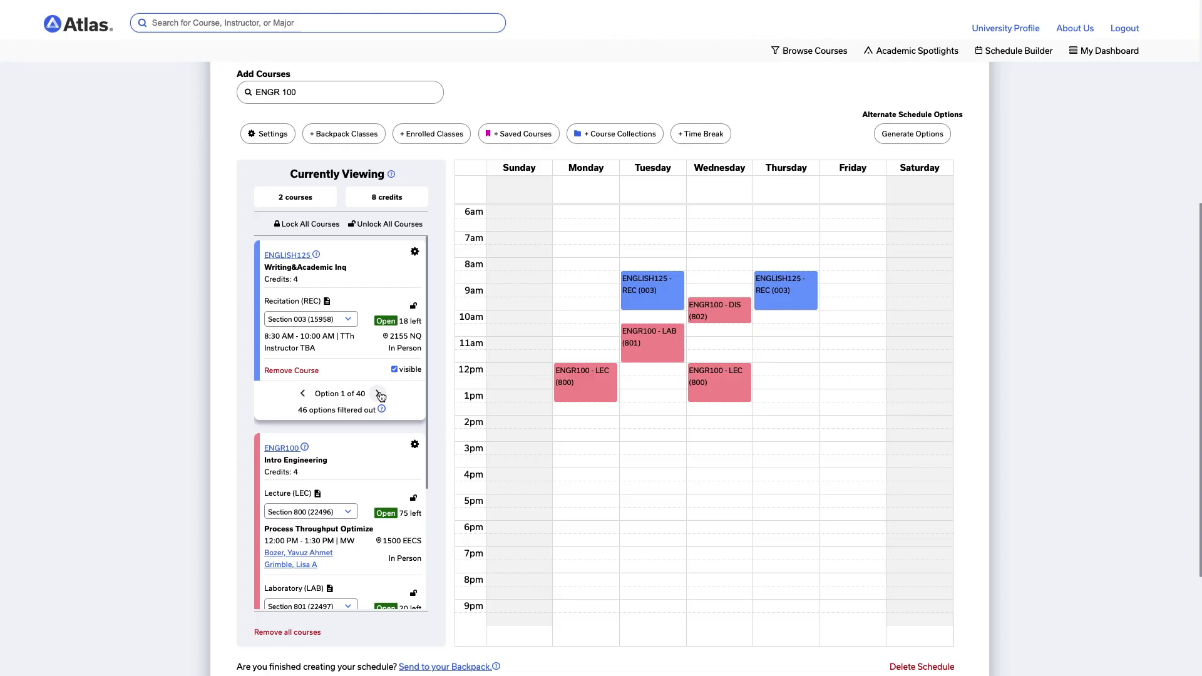
left_click(379, 394)
left_click(379, 393)
left_click(379, 394)
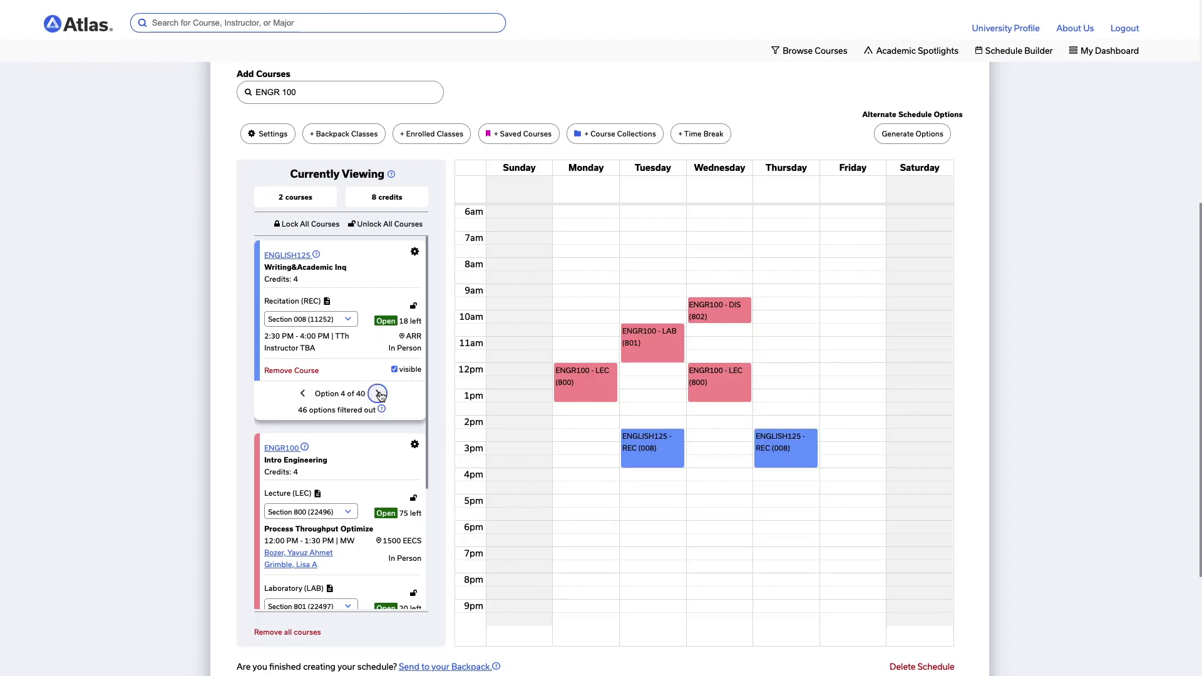
left_click(379, 394)
left_click(379, 394)
left_click(379, 393)
left_click(379, 394)
left_click(378, 393)
left_click(379, 394)
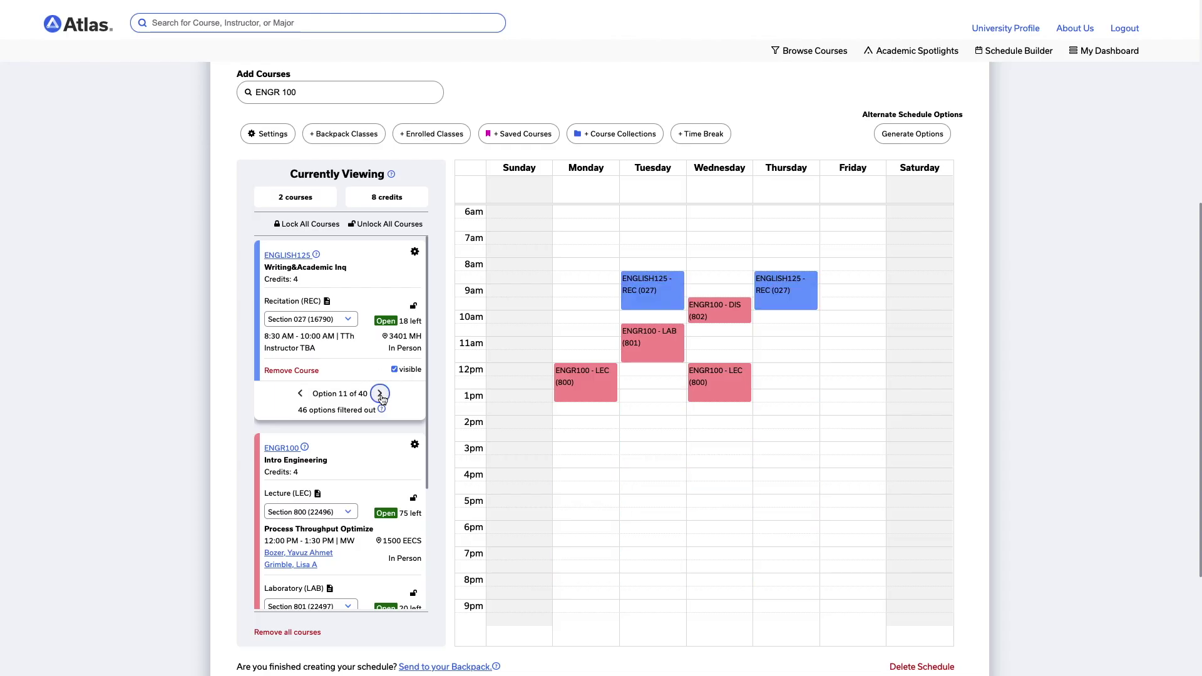
left_click(379, 394)
left_click(379, 394)
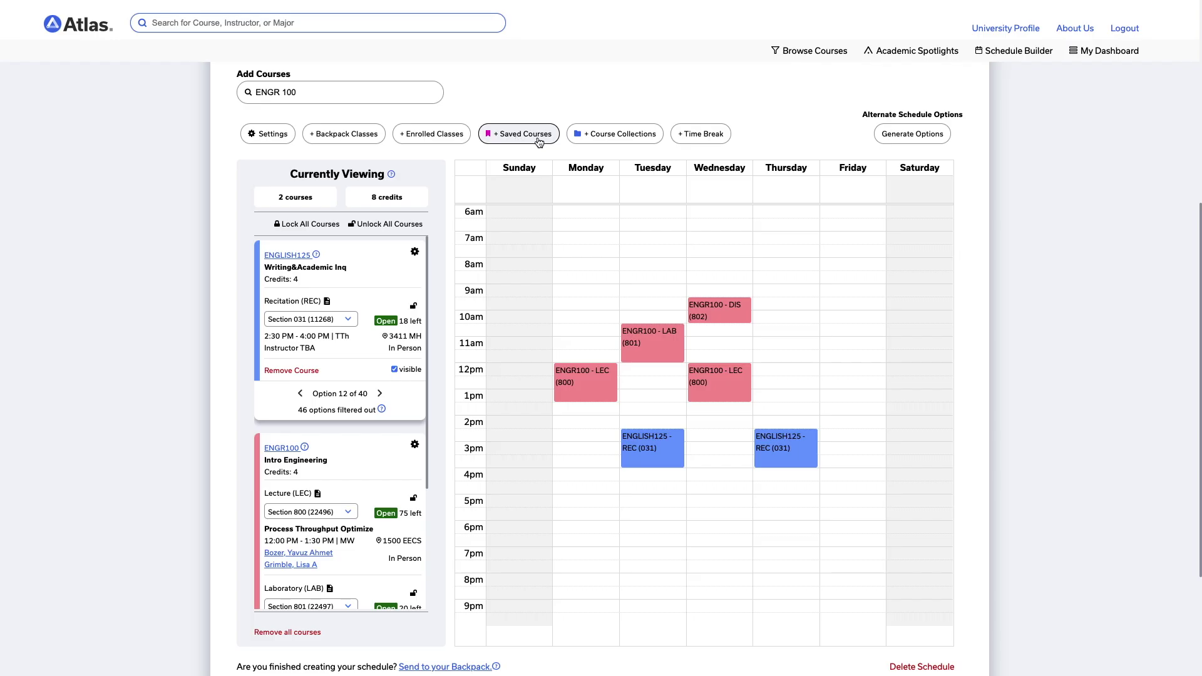
Add the Winter 2022 Courses collection, bringing SPANISH232 and ASTRO102 onto the schedule.
left_click(614, 133)
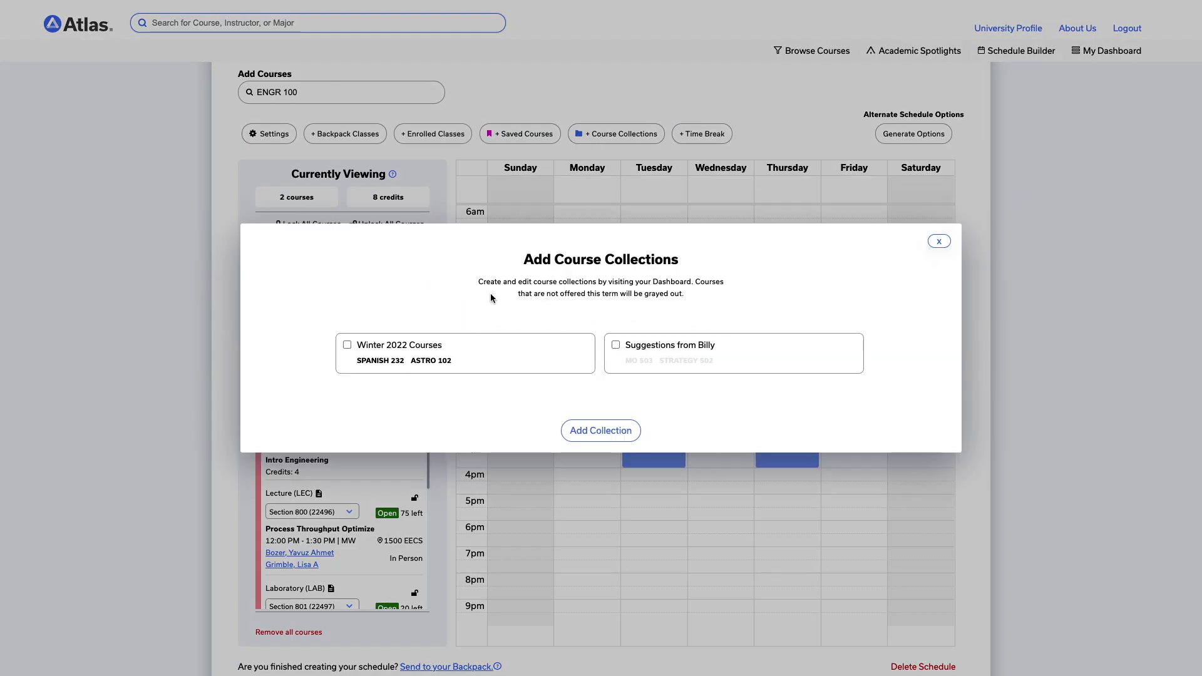
left_click(347, 345)
left_click(590, 428)
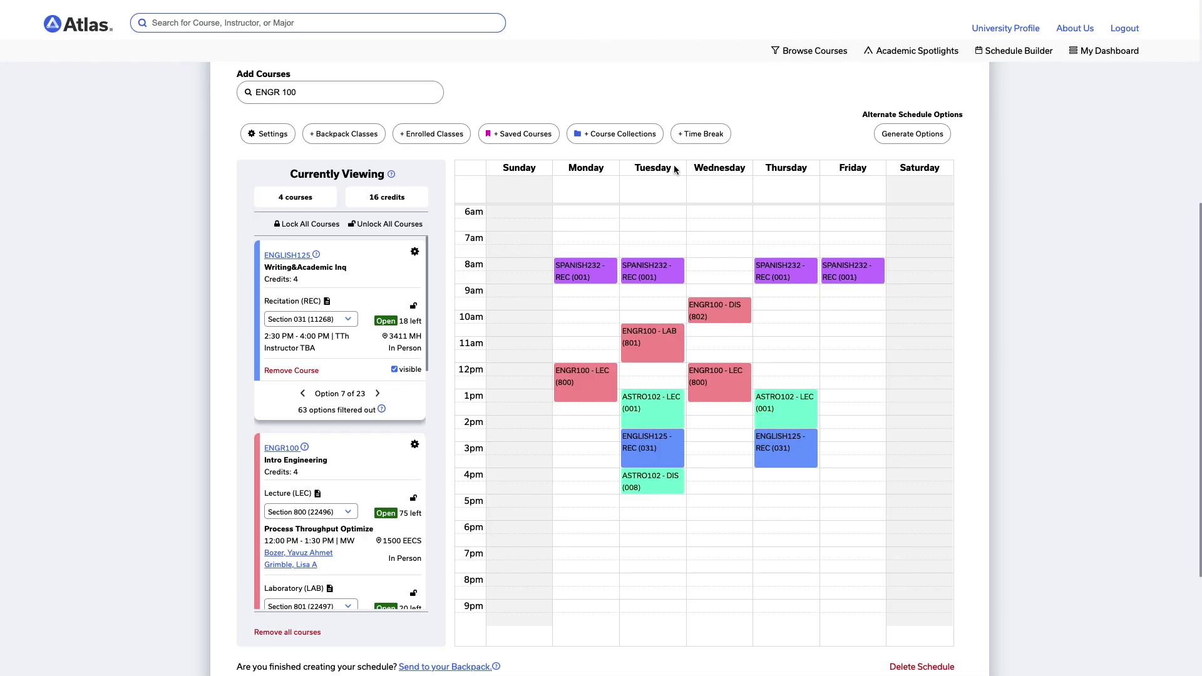
Add a 'Lunch Break' time block on Tuesday and Thursday from 12 to 1 PM.
left_click(687, 135)
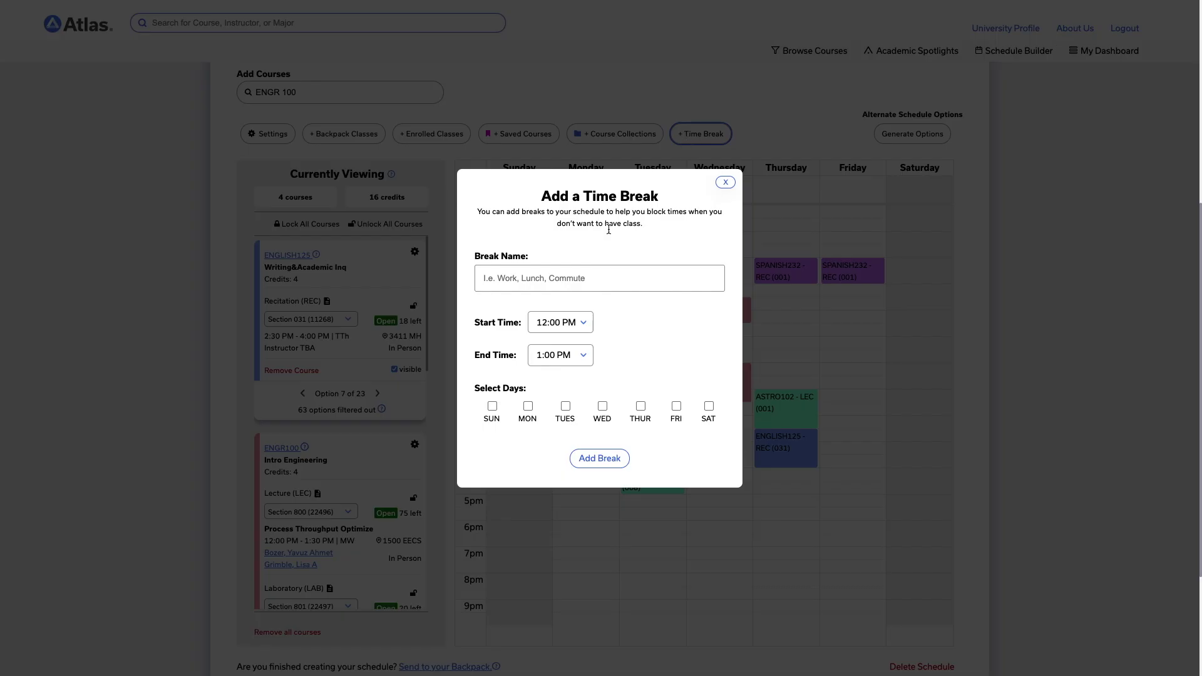
left_click(573, 274)
type("Lunch Break")
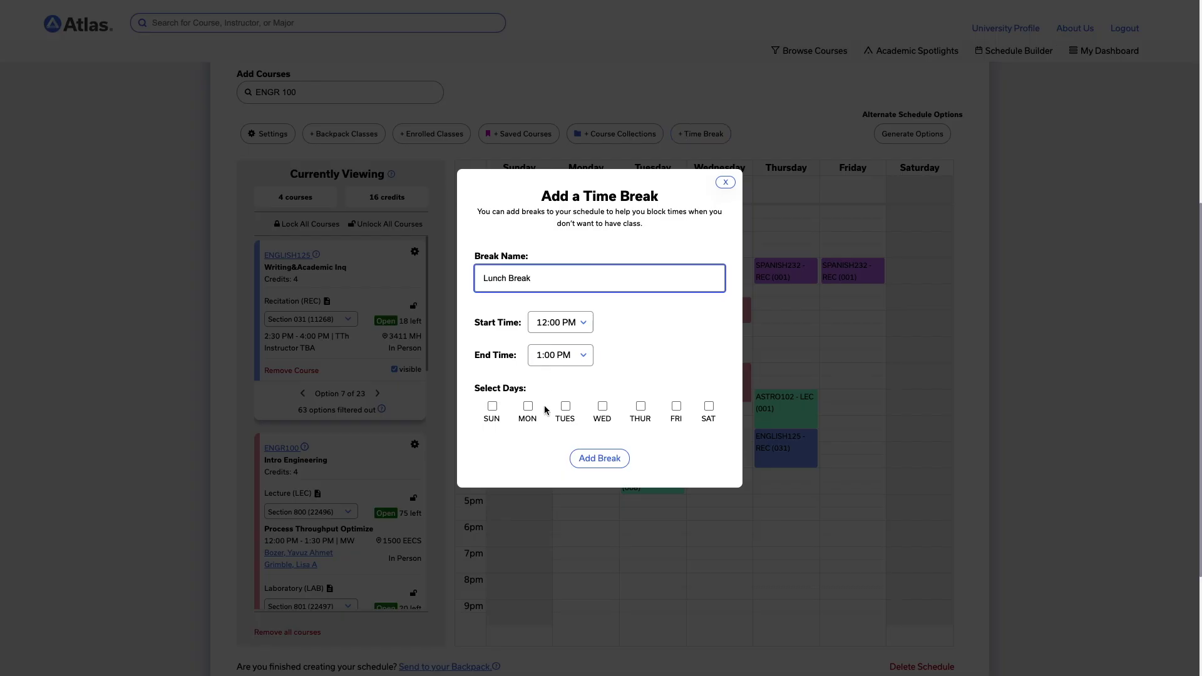
left_click(566, 407)
left_click(641, 407)
left_click(600, 458)
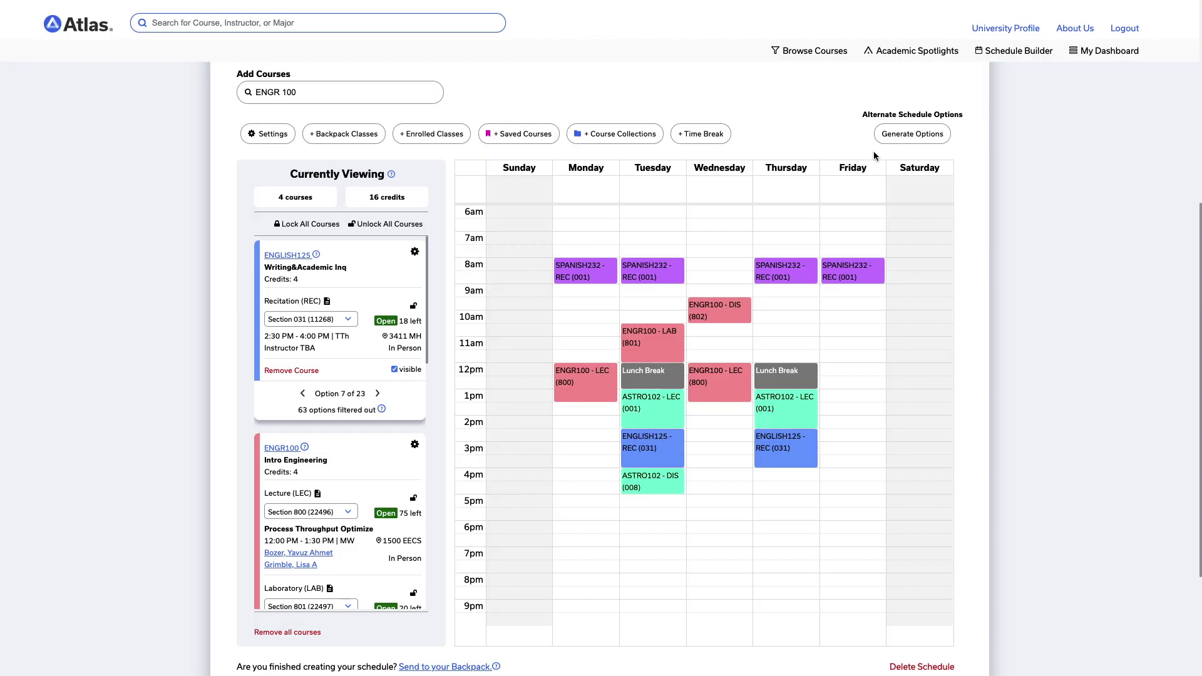
Generate alternative schedules around the lunch break and browse forward through several options.
left_click(903, 137)
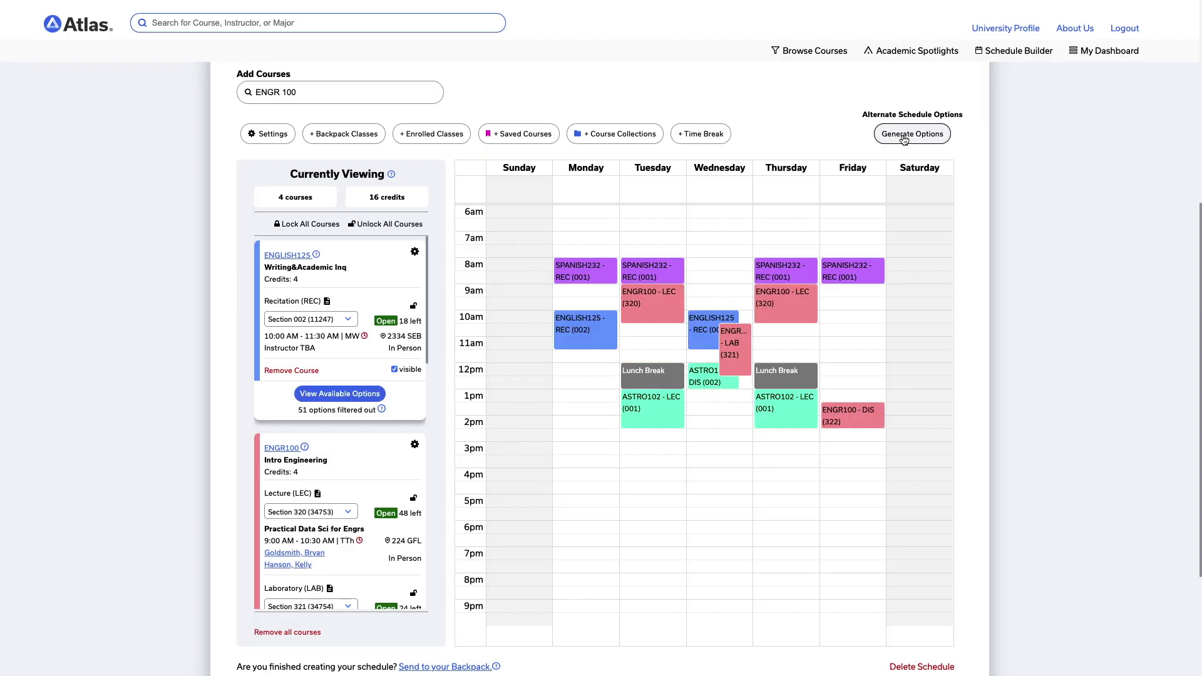
left_click(904, 138)
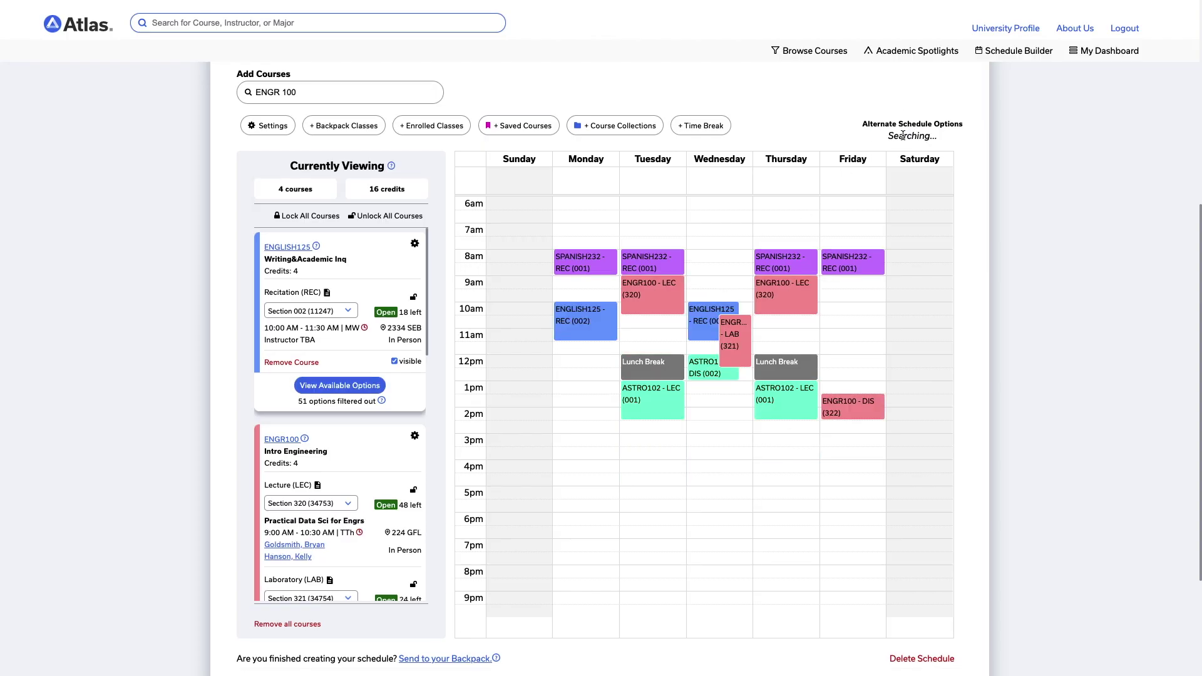
left_click(903, 135)
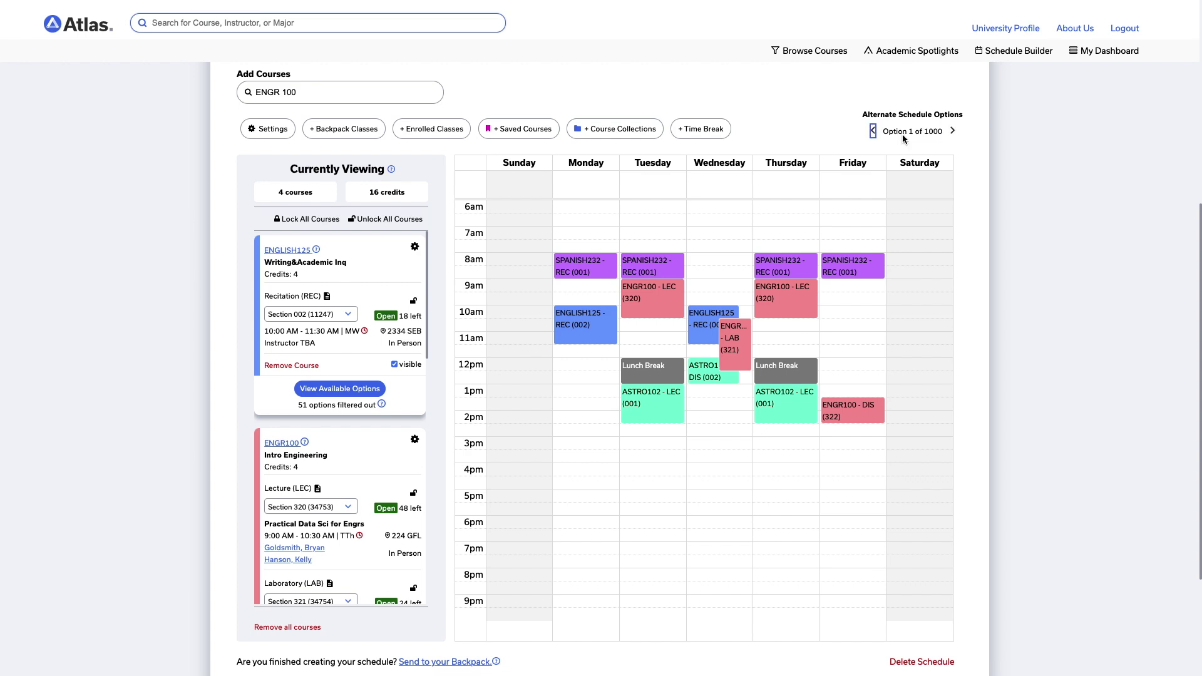
left_click(953, 132)
left_click(952, 133)
left_click(952, 133)
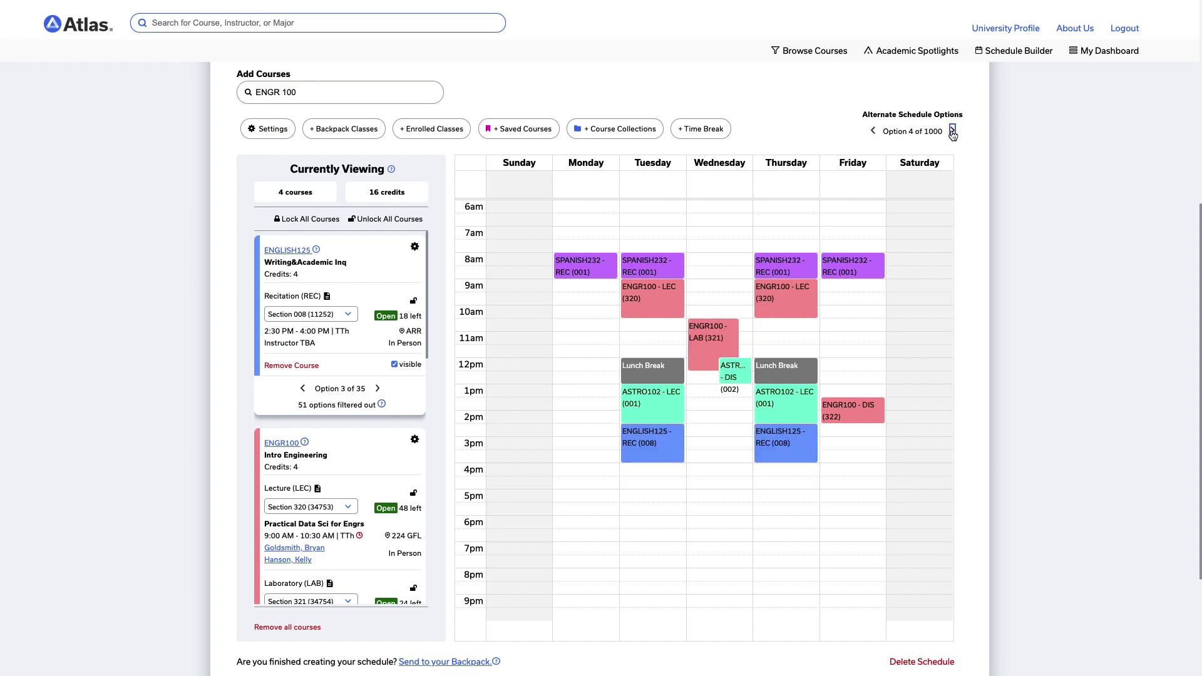
left_click(952, 133)
left_click(952, 133)
left_click(952, 132)
left_click(952, 133)
left_click(952, 132)
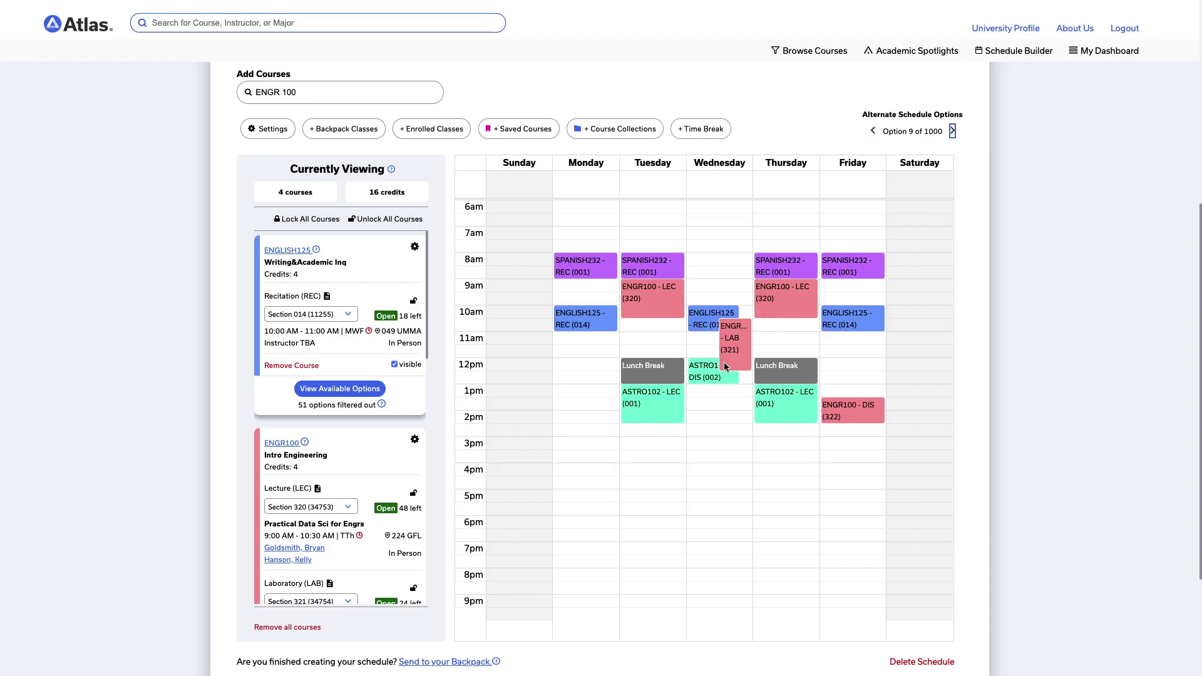
Disallow ENGR100 time conflicts, regenerate schedules, and move to option 10 of 1000.
left_click(413, 440)
left_click(410, 458)
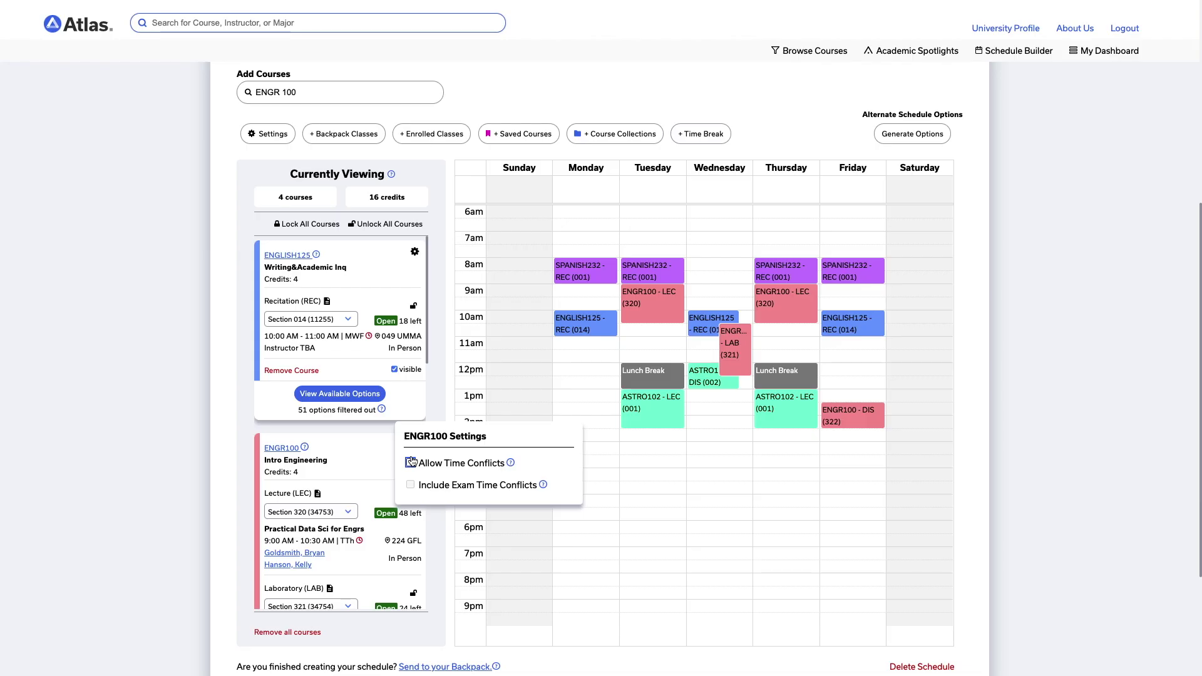
left_click(378, 462)
left_click(905, 137)
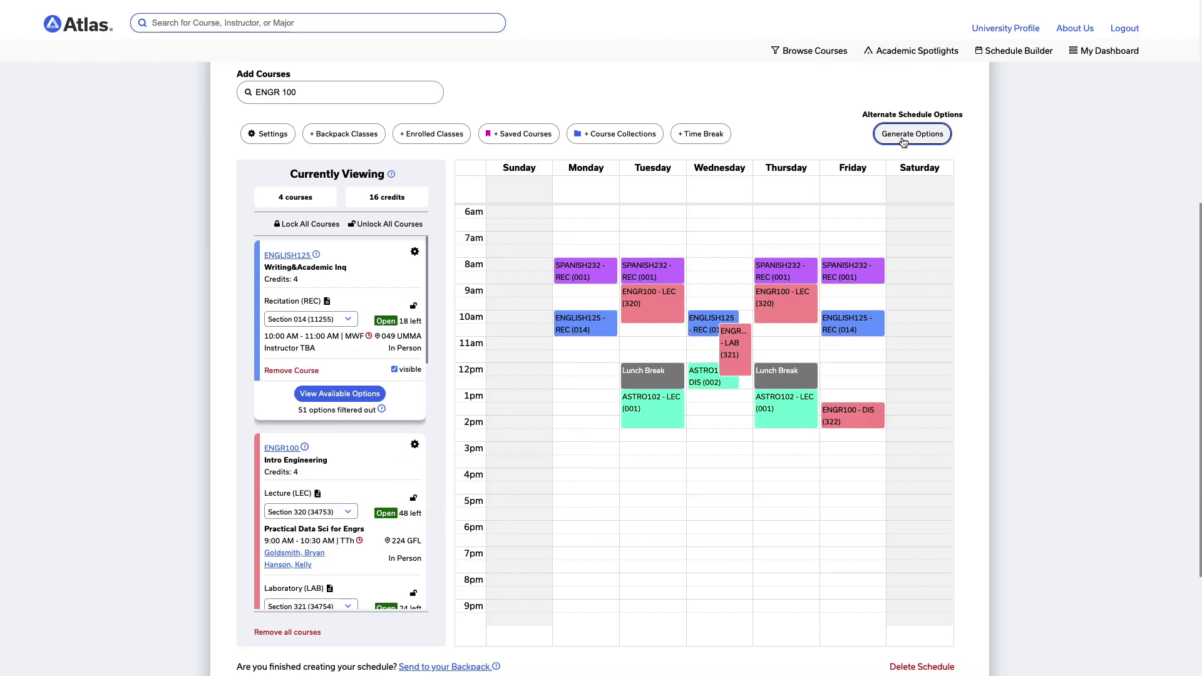
left_click(953, 131)
left_click(953, 131)
left_click(953, 130)
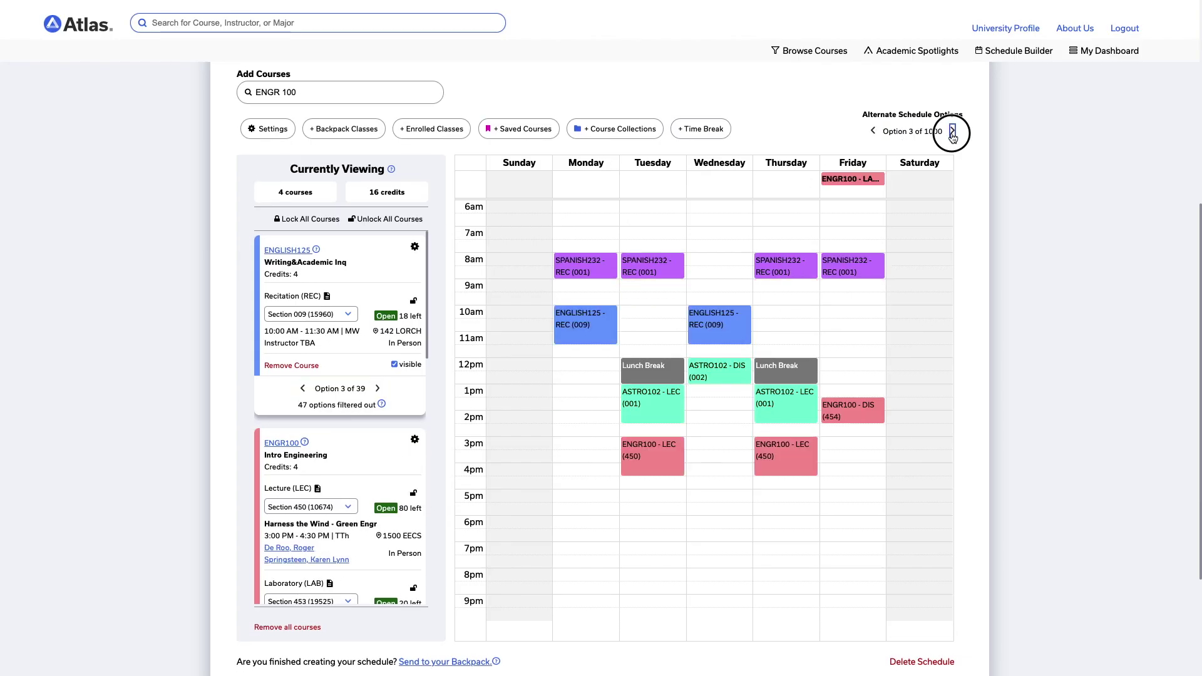
left_click(953, 131)
left_click(953, 131)
left_click(952, 131)
left_click(953, 131)
left_click(953, 131)
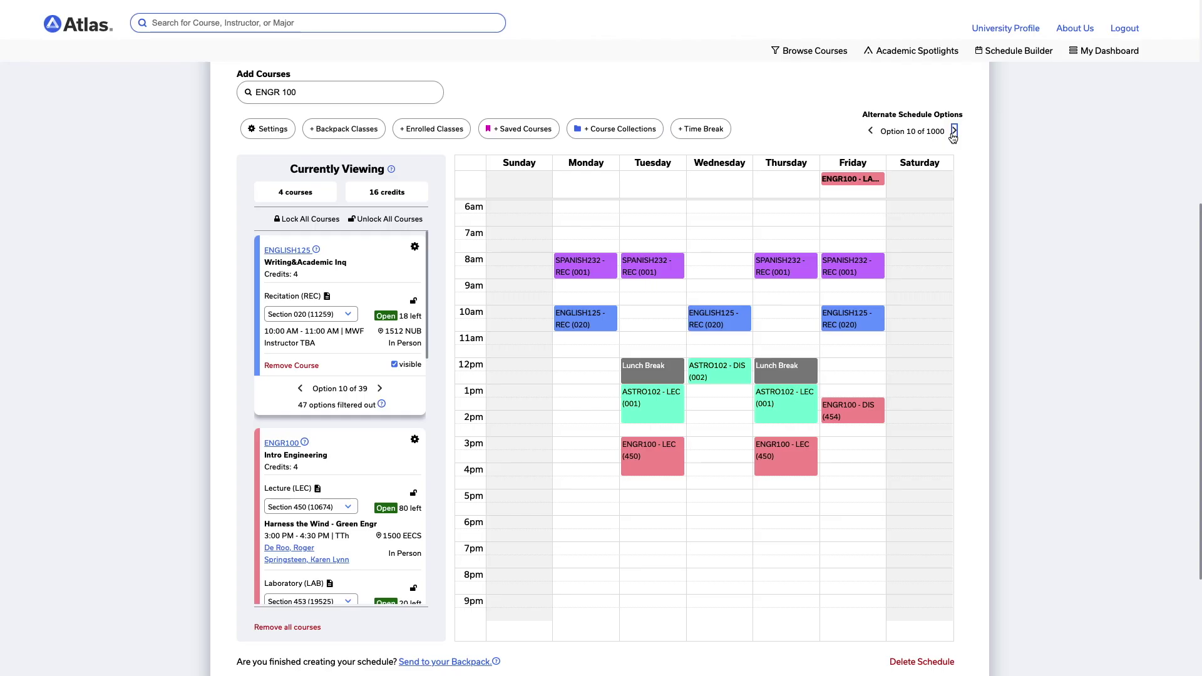
Lock ENGR100 lecture 450 and ENGLISH125 recitation 020 in the Winter 2022 schedule.
left_click(414, 494)
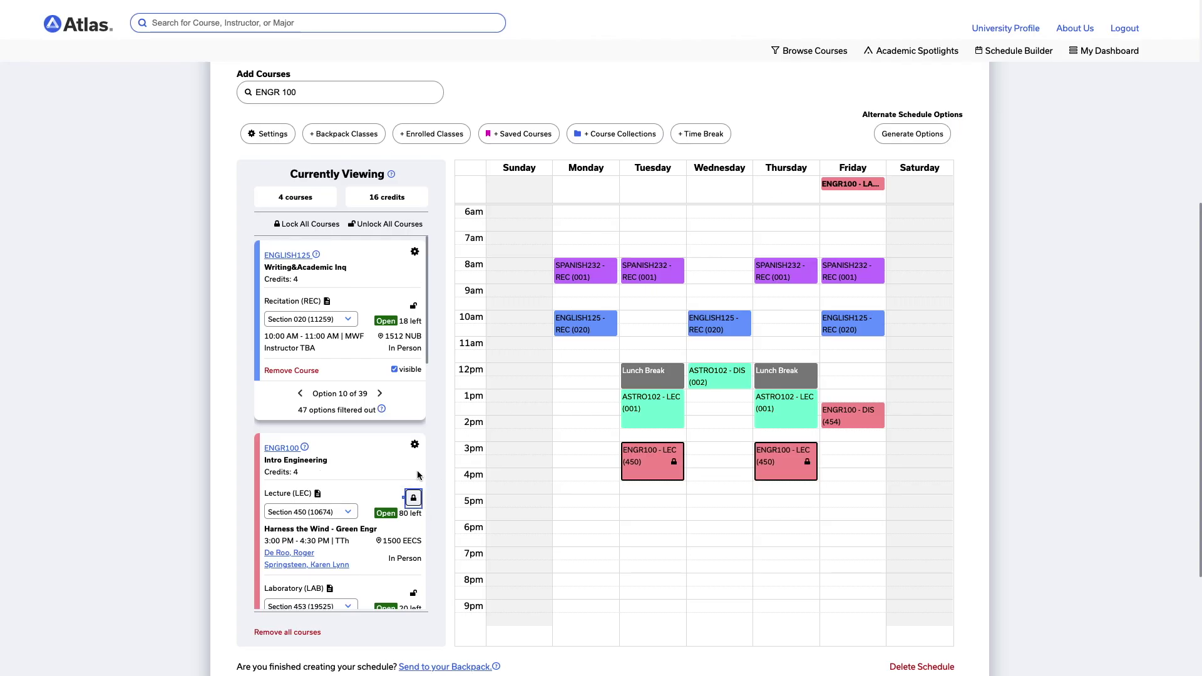
left_click(413, 305)
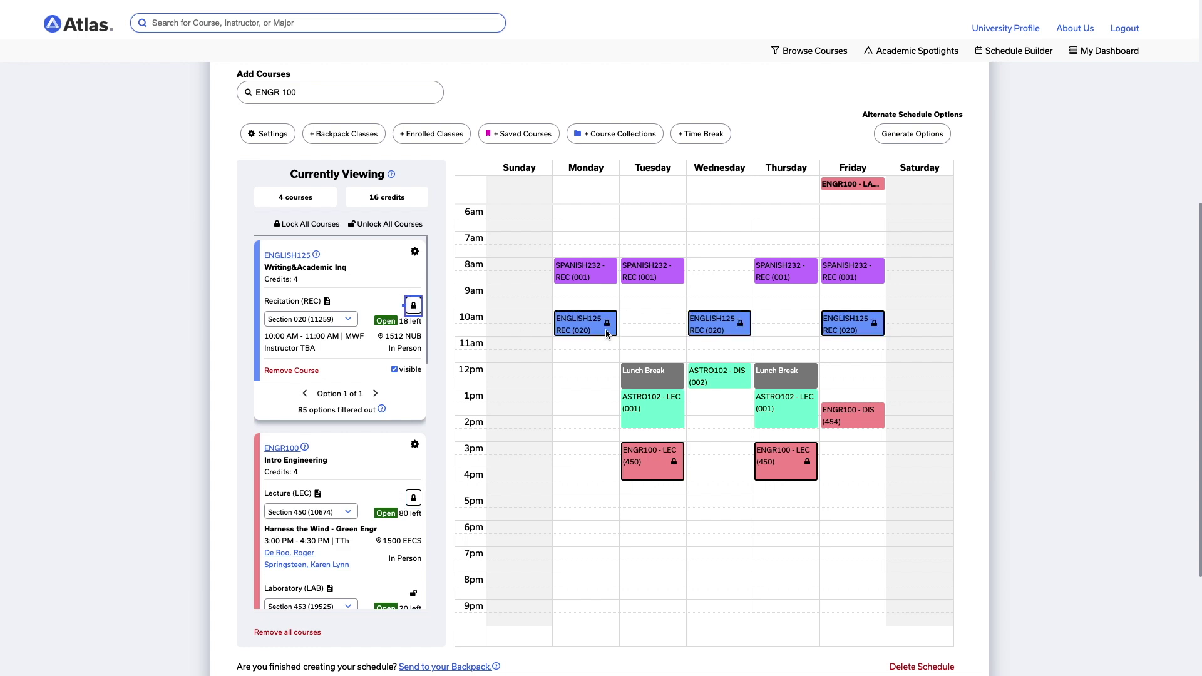
Rename the schedule from 'Winter 2022 - default' to 'Best Schedule'.
scroll(223, 341, "up", 1)
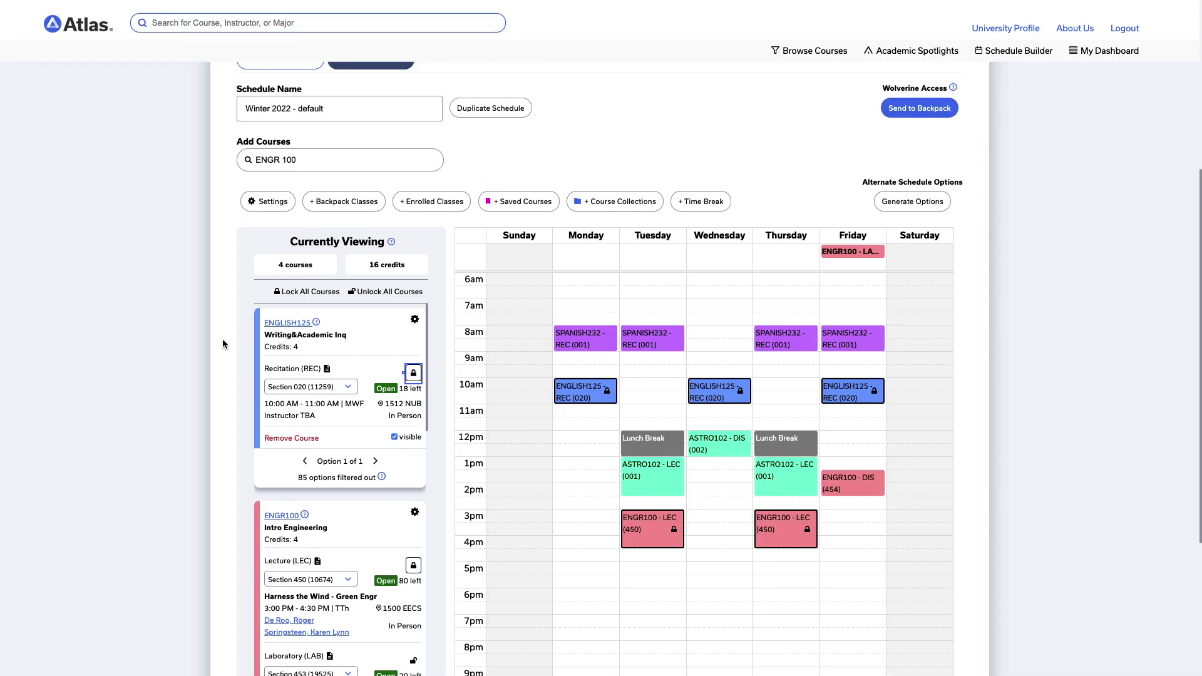
scroll(223, 339, "up", 1)
left_click(273, 155)
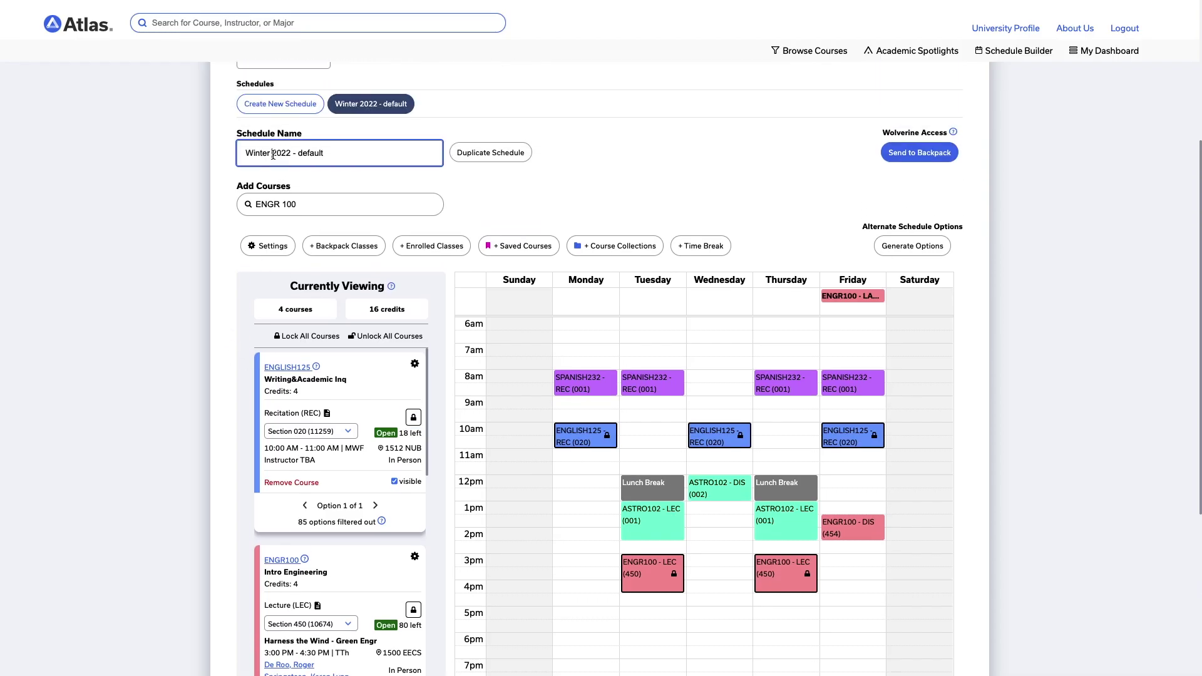
triple_click(273, 155)
type("Best Schedule")
key("Return")
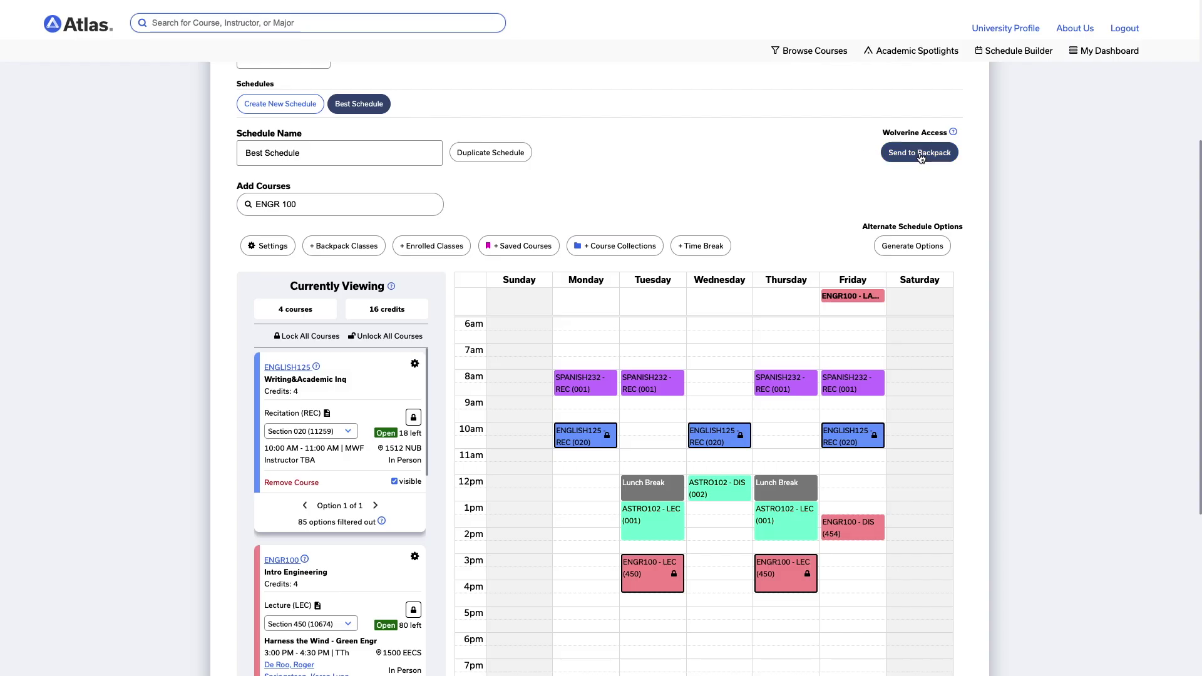
Review Best Schedule's courses, send them to the backpack, and continue to Wolverine Access.
mouse_move(953, 134)
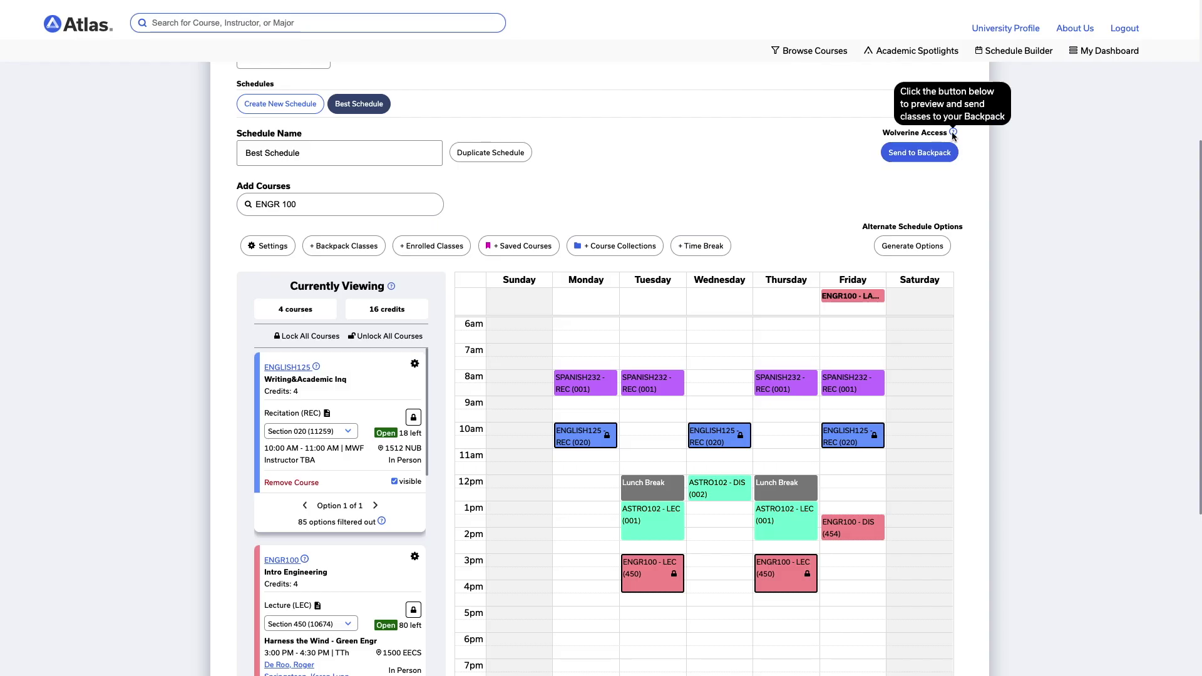
left_click(915, 157)
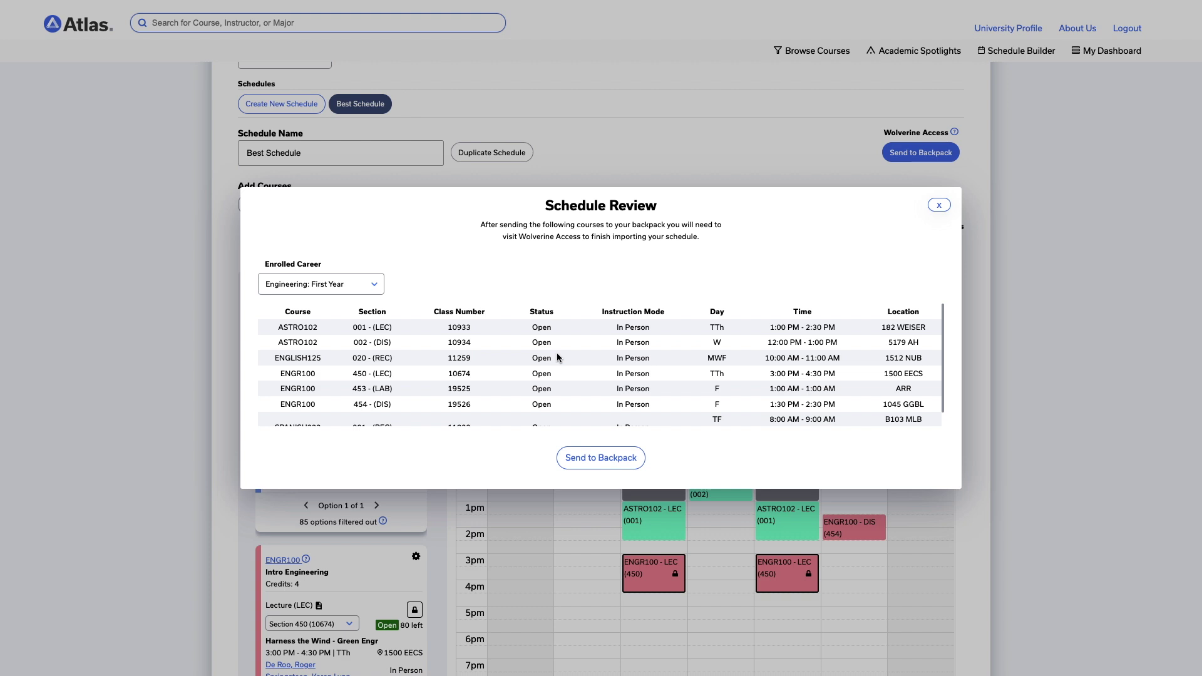
scroll(557, 358, "down", 1)
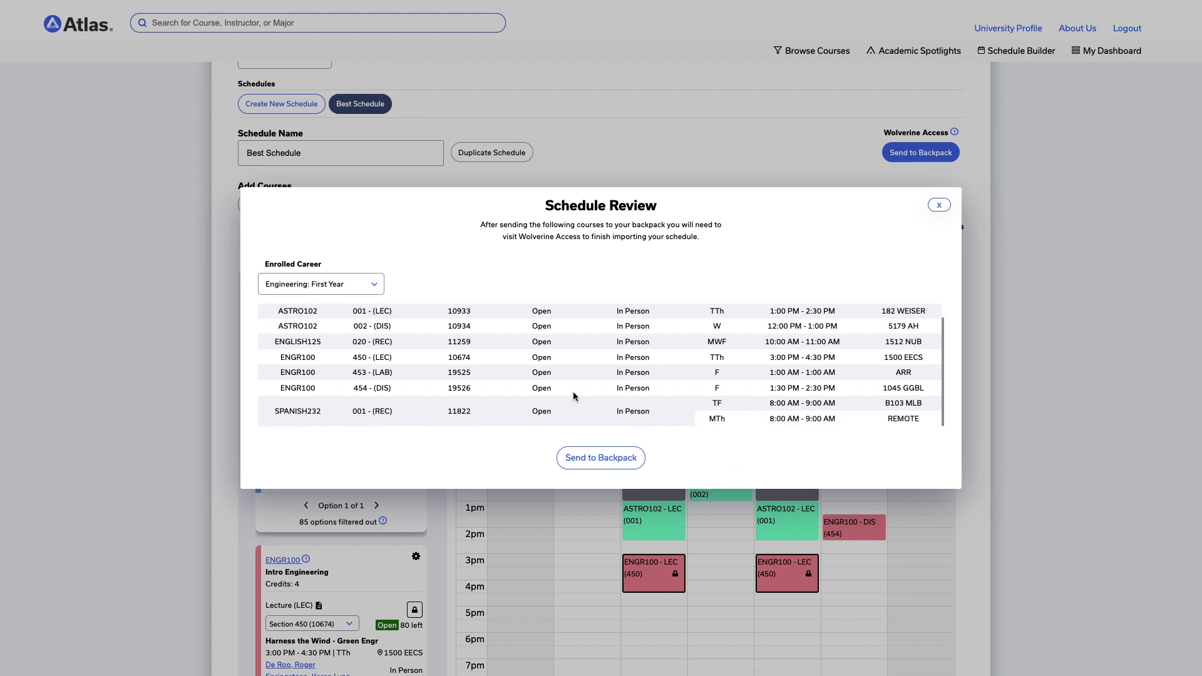
left_click(602, 460)
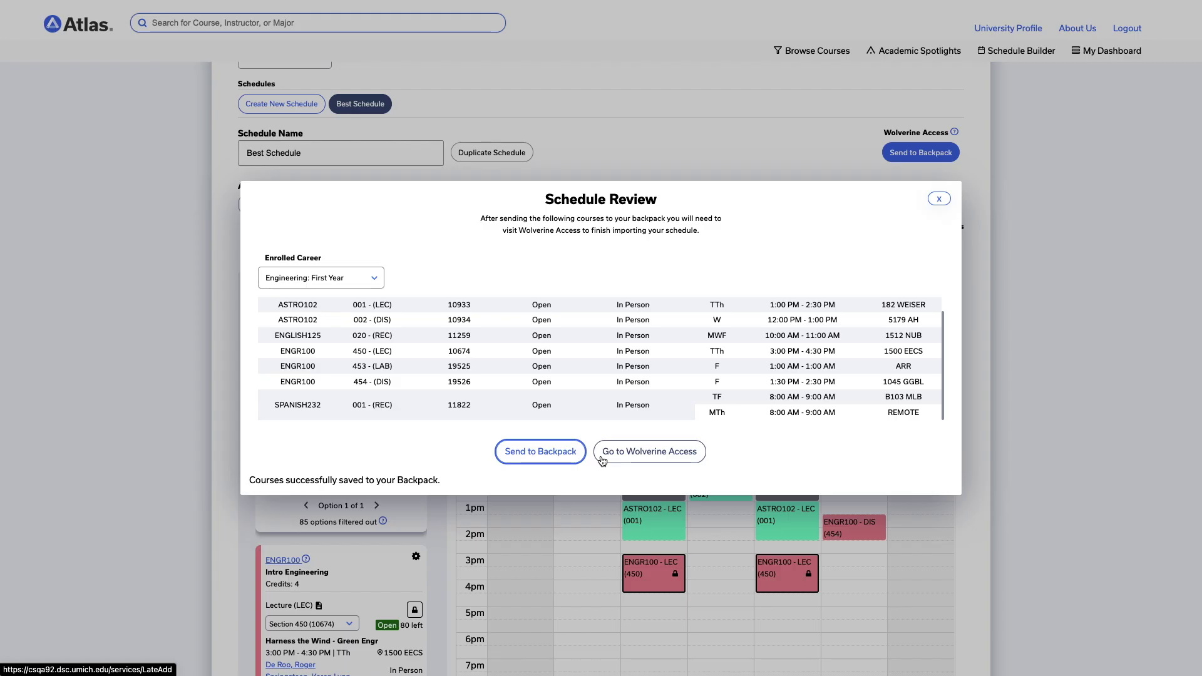
left_click(634, 454)
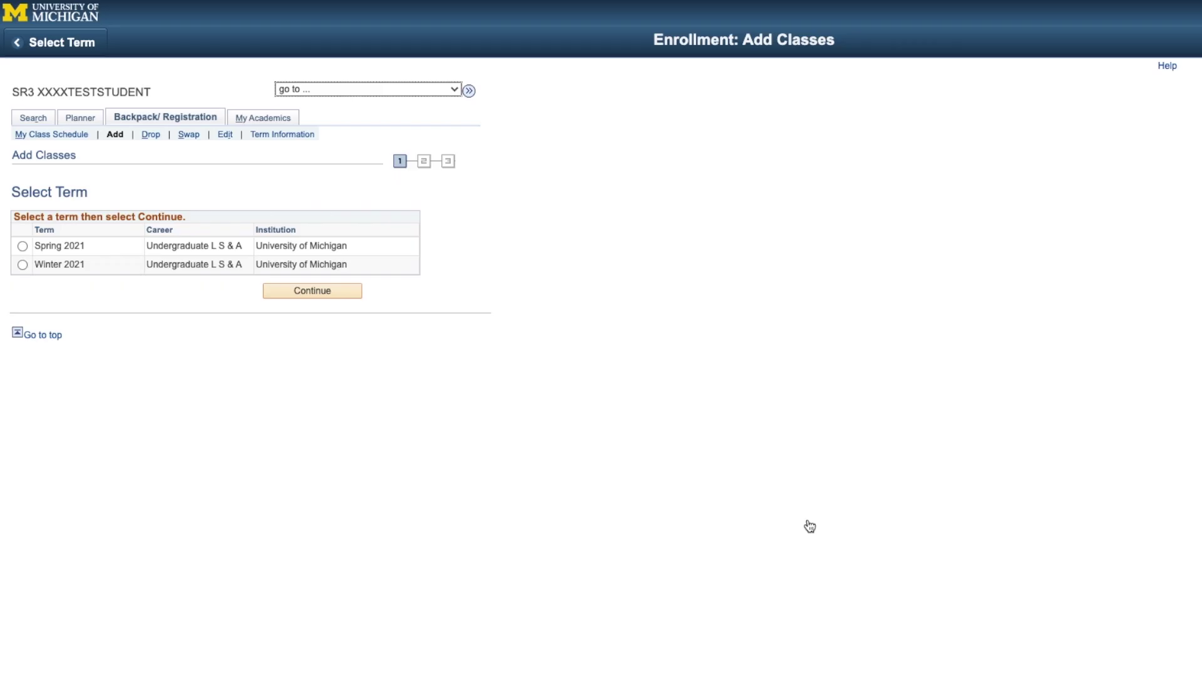
Choose the Winter 2021 term and import the pending Schedule Builder classes.
left_click(20, 269)
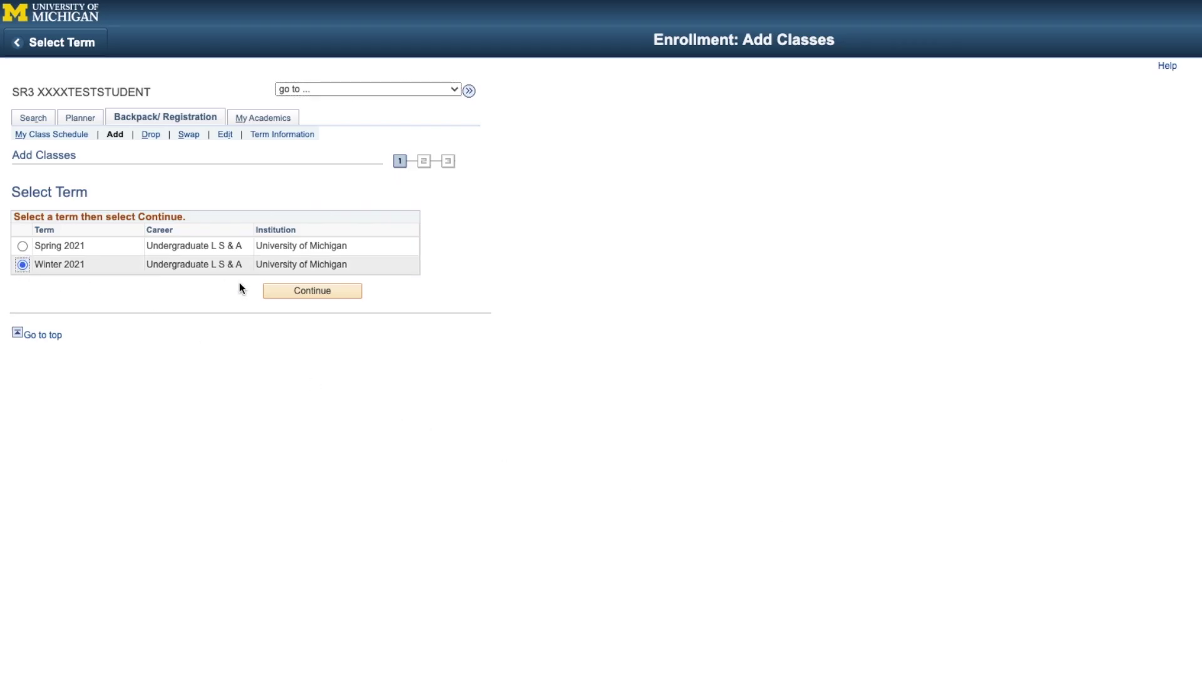
left_click(284, 290)
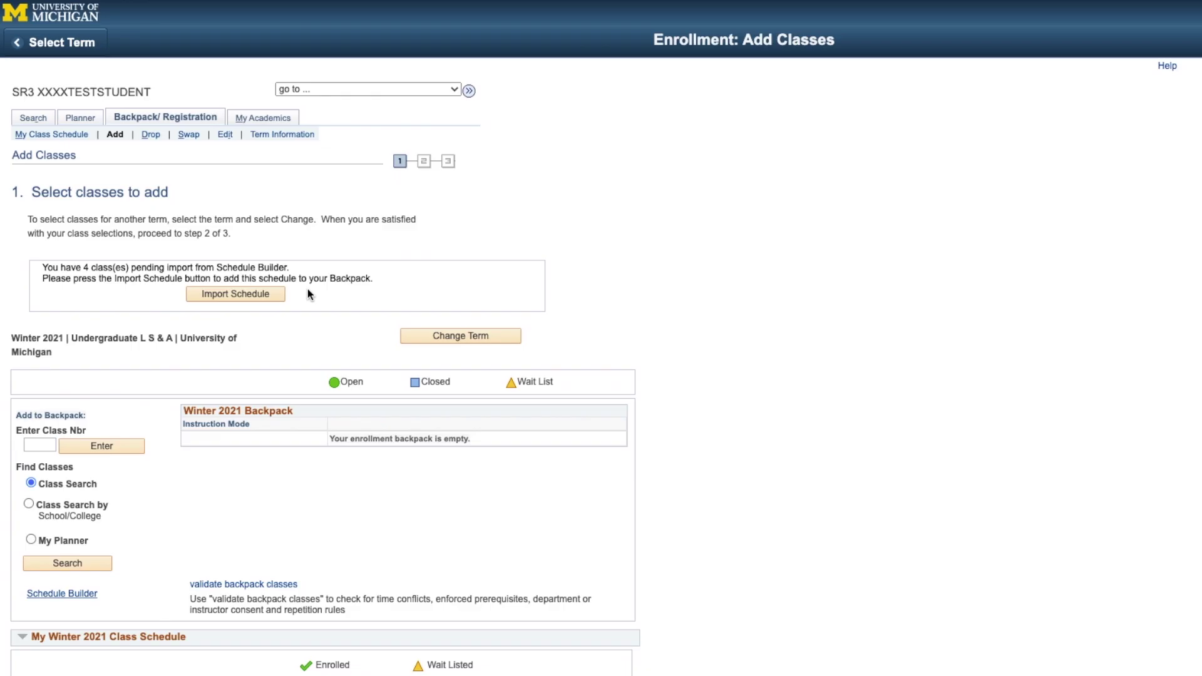
left_click(237, 295)
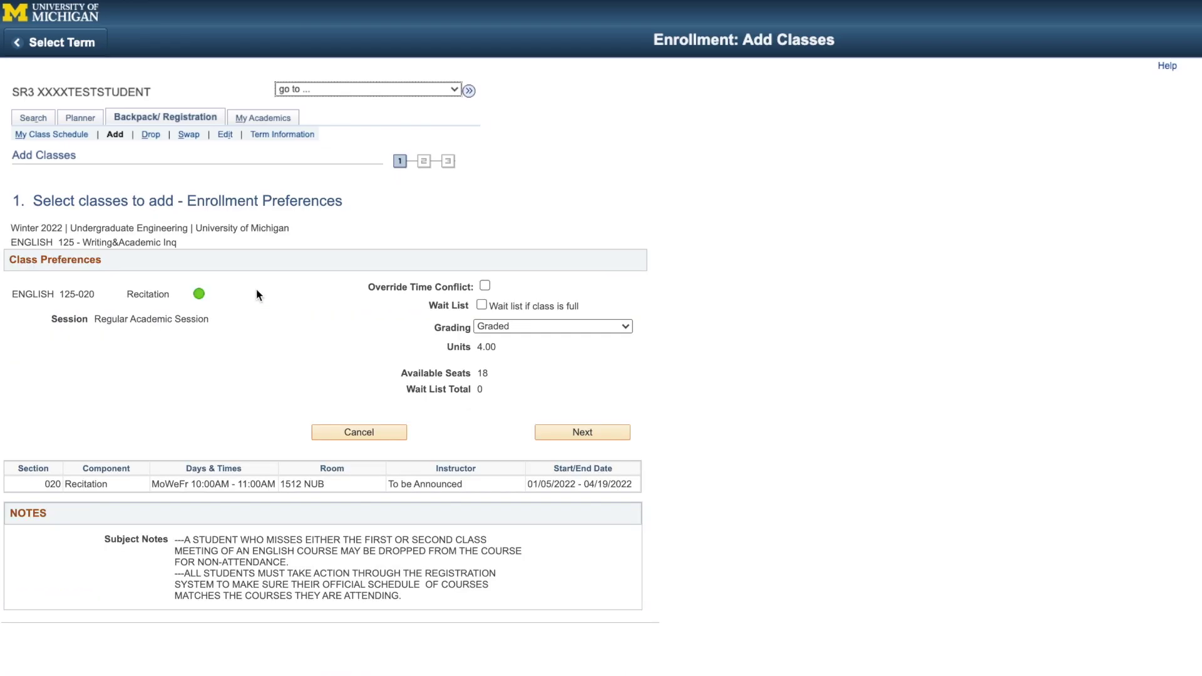
Keep Graded for ENGLISH 125, accept RCNSCI 202's related lecture, and finish HISTORY 230.
left_click(613, 325)
left_click(579, 378)
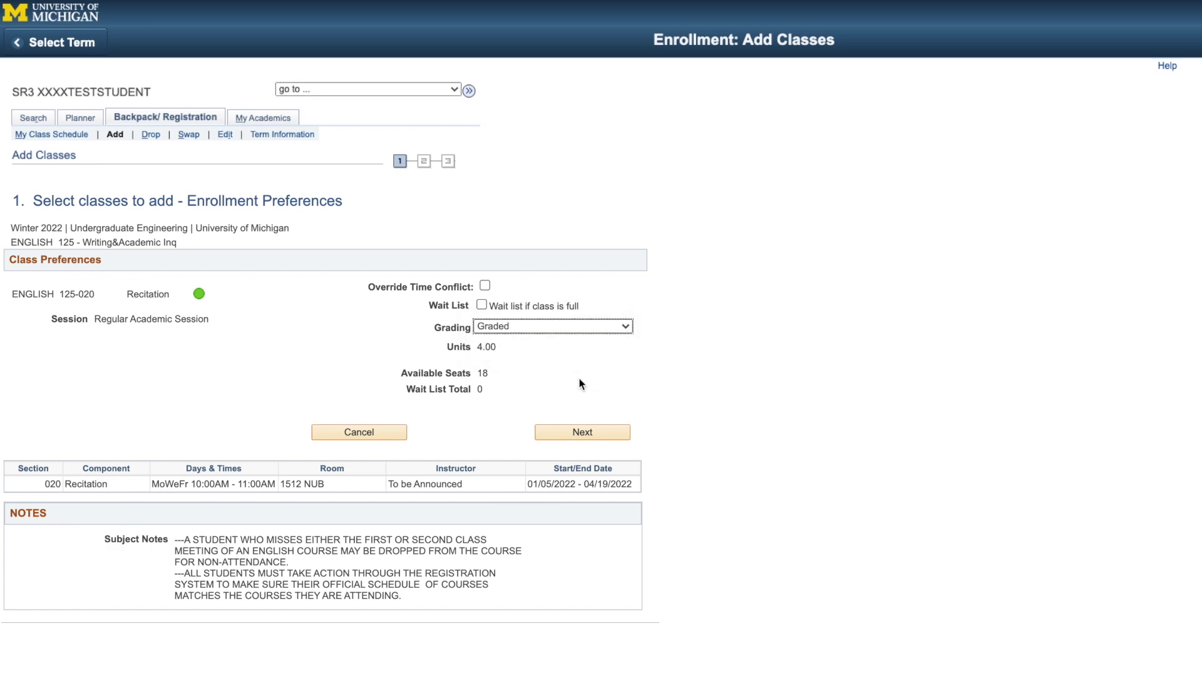
left_click(584, 431)
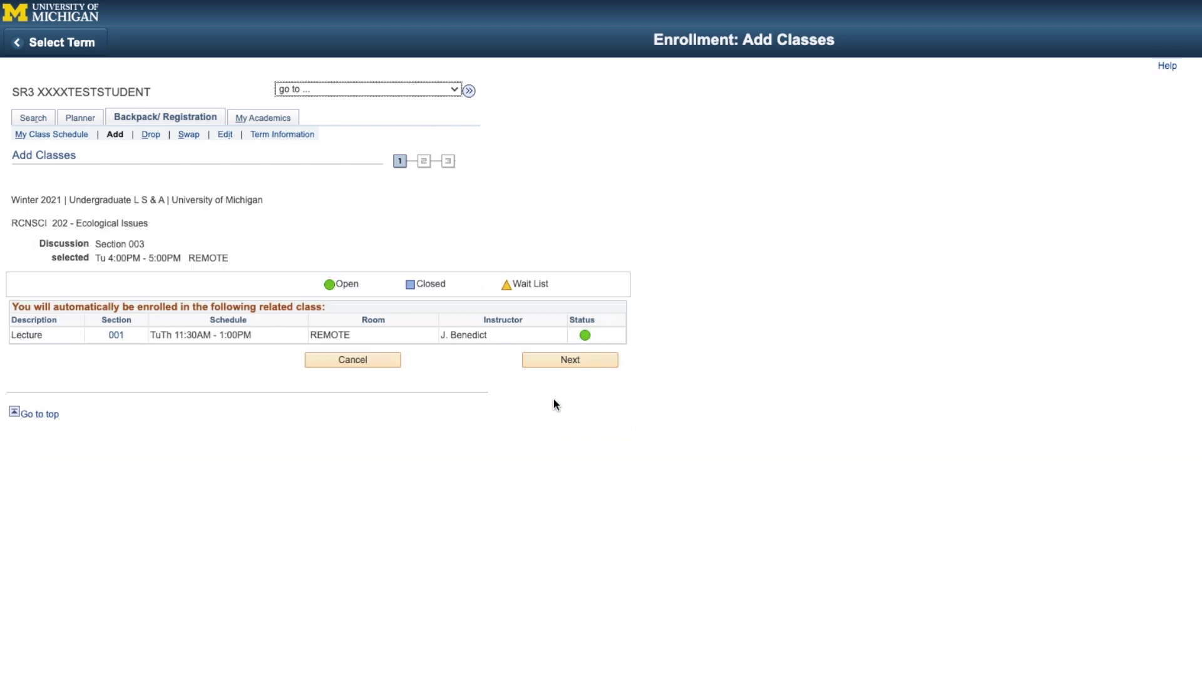
left_click(562, 362)
left_click(569, 432)
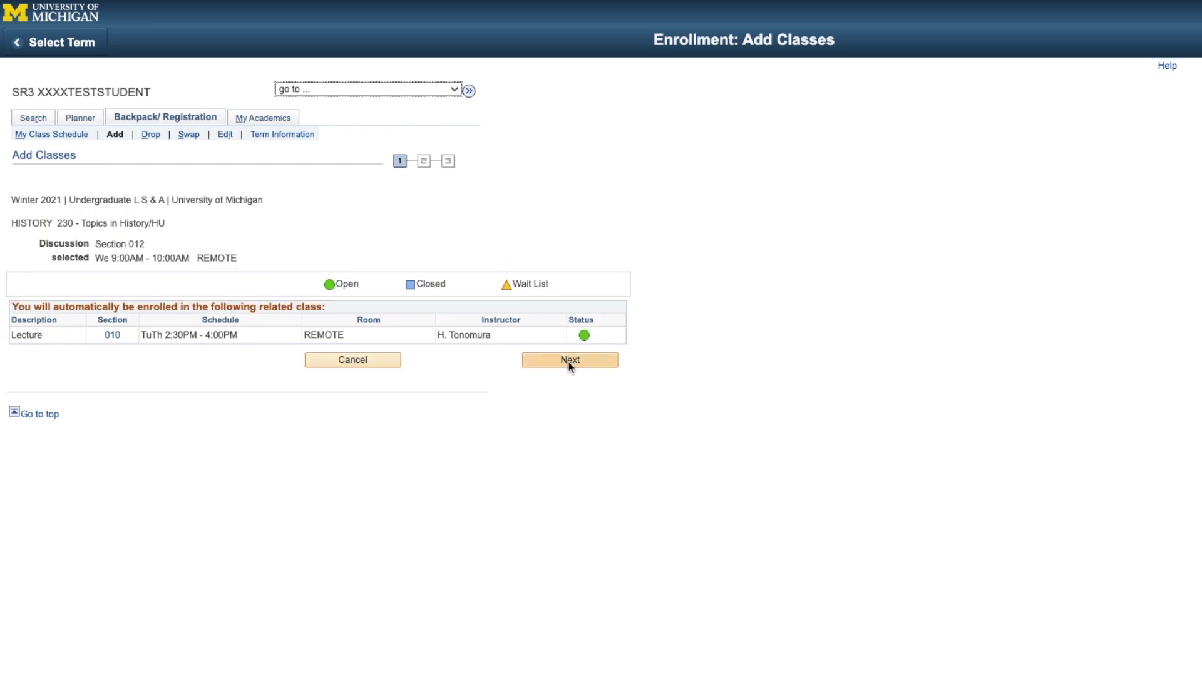
left_click(569, 365)
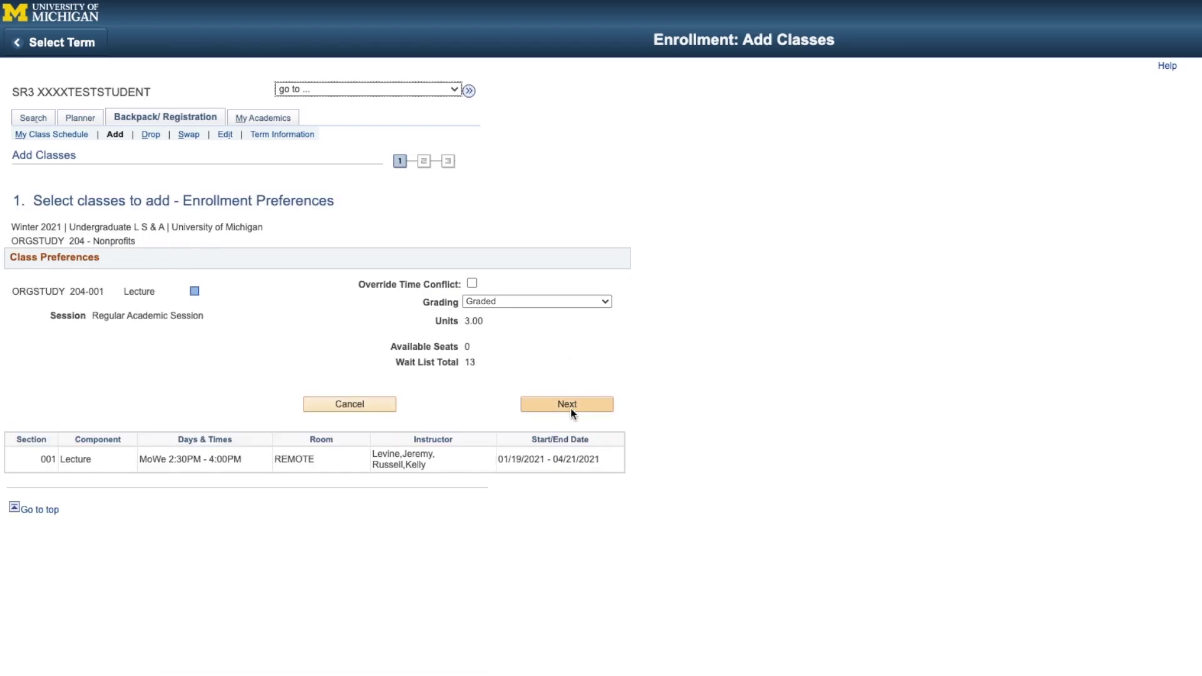
left_click(569, 405)
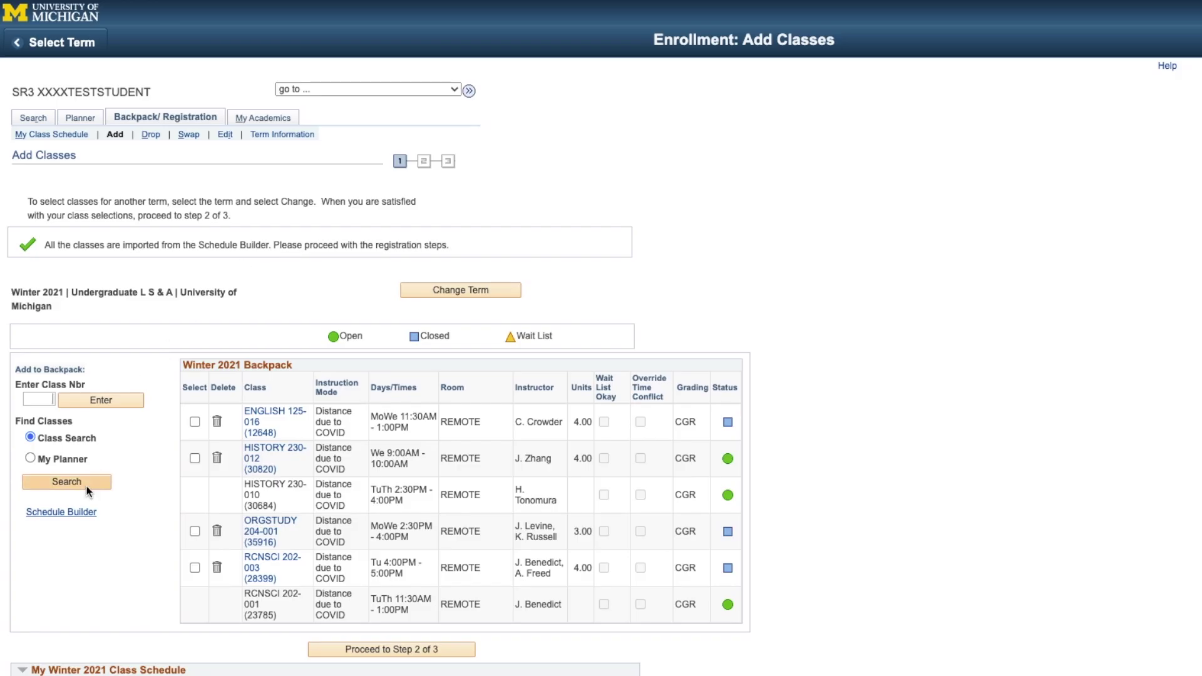
Add HISTORY 211 to the Winter 2021 No Friday Classes schedule in Schedule Builder.
left_click(79, 512)
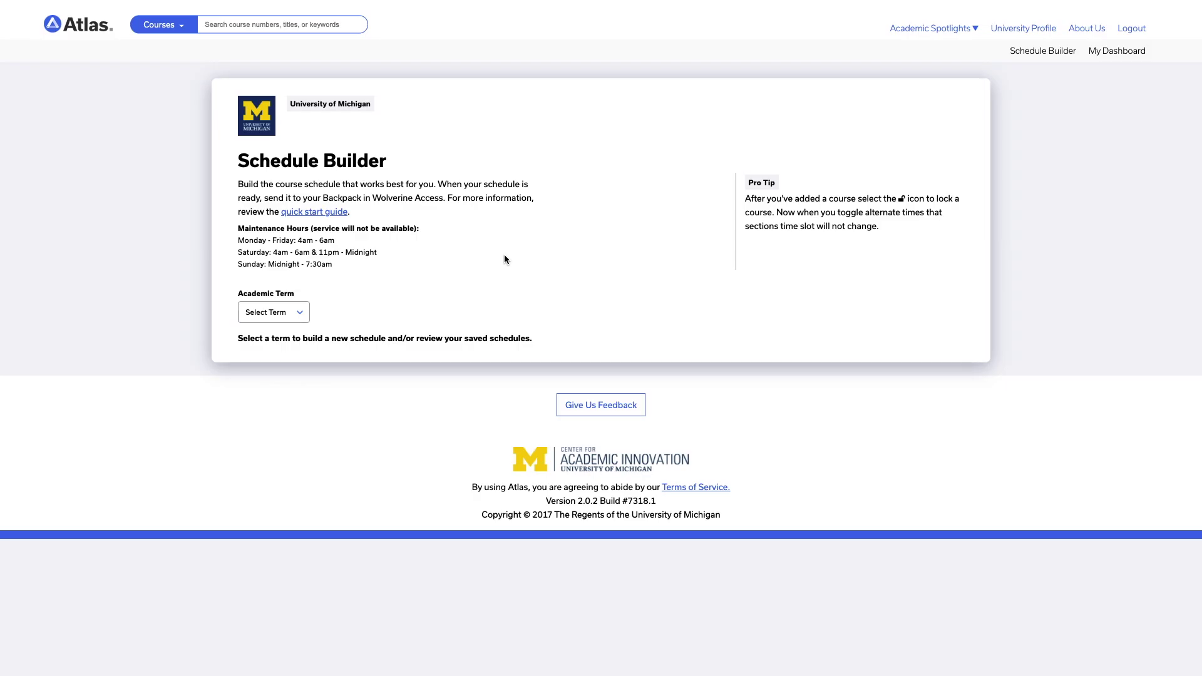
left_click(274, 311)
left_click(287, 338)
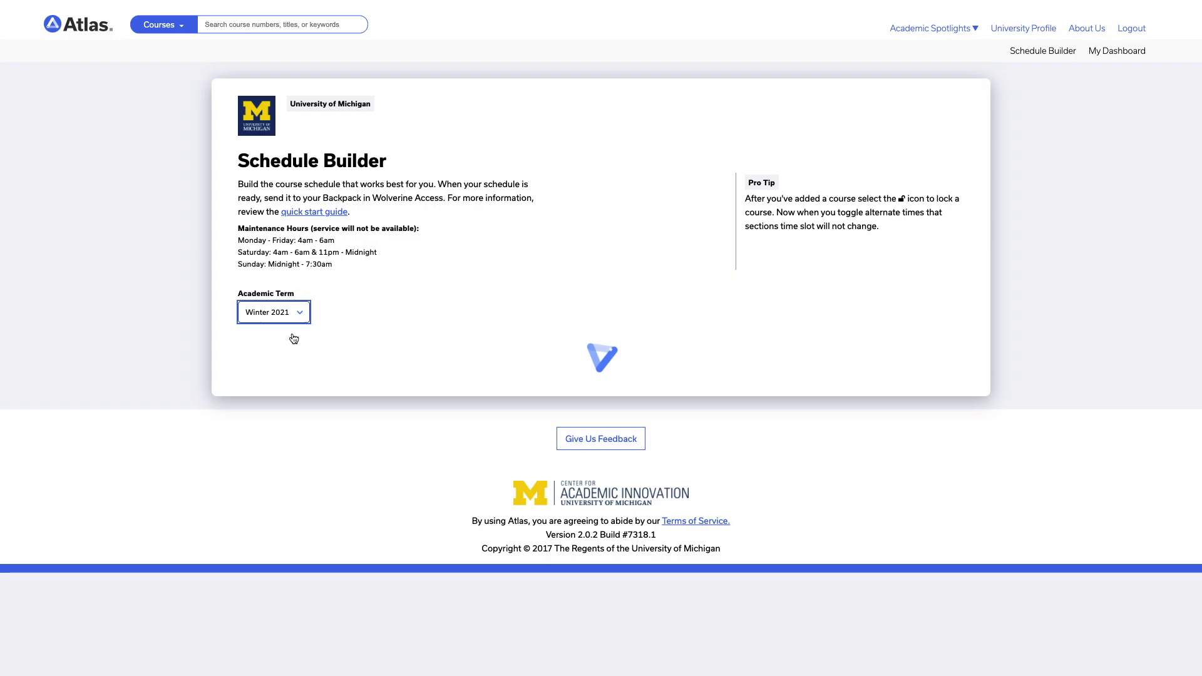
scroll(454, 512, "down", 3)
left_click(304, 294)
type("history 211")
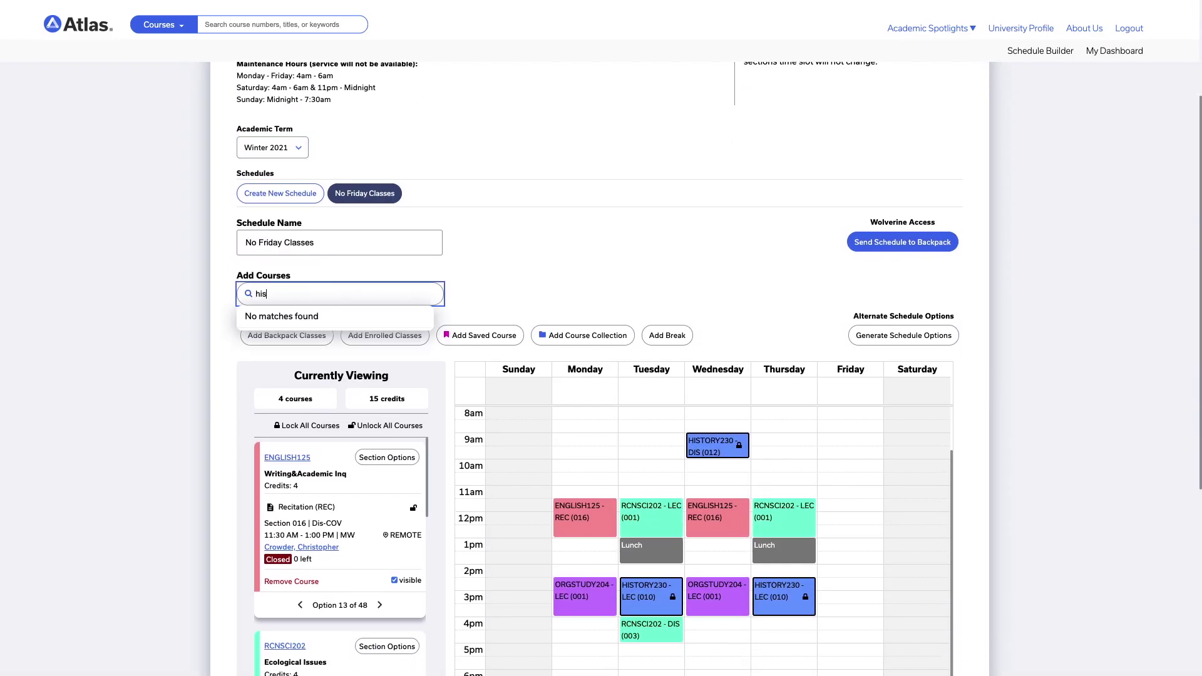
left_click(305, 315)
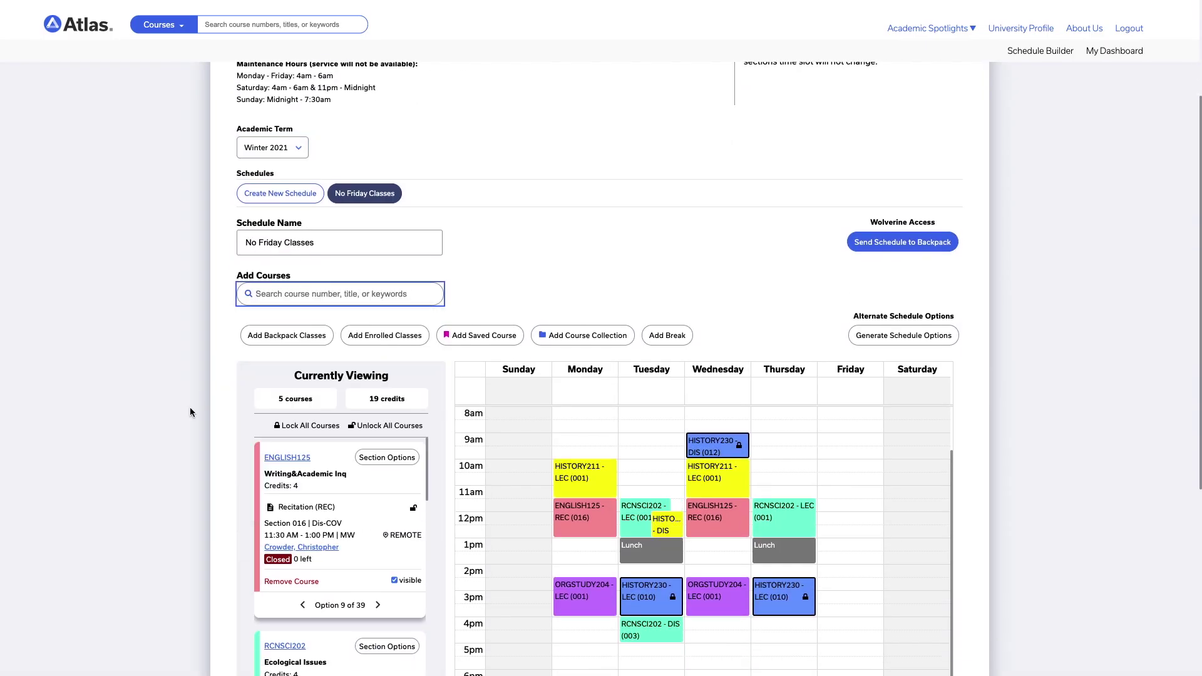
scroll(192, 413, "down", 2)
Send the updated schedule to the backpack and continue to Wolverine Access.
left_click(892, 157)
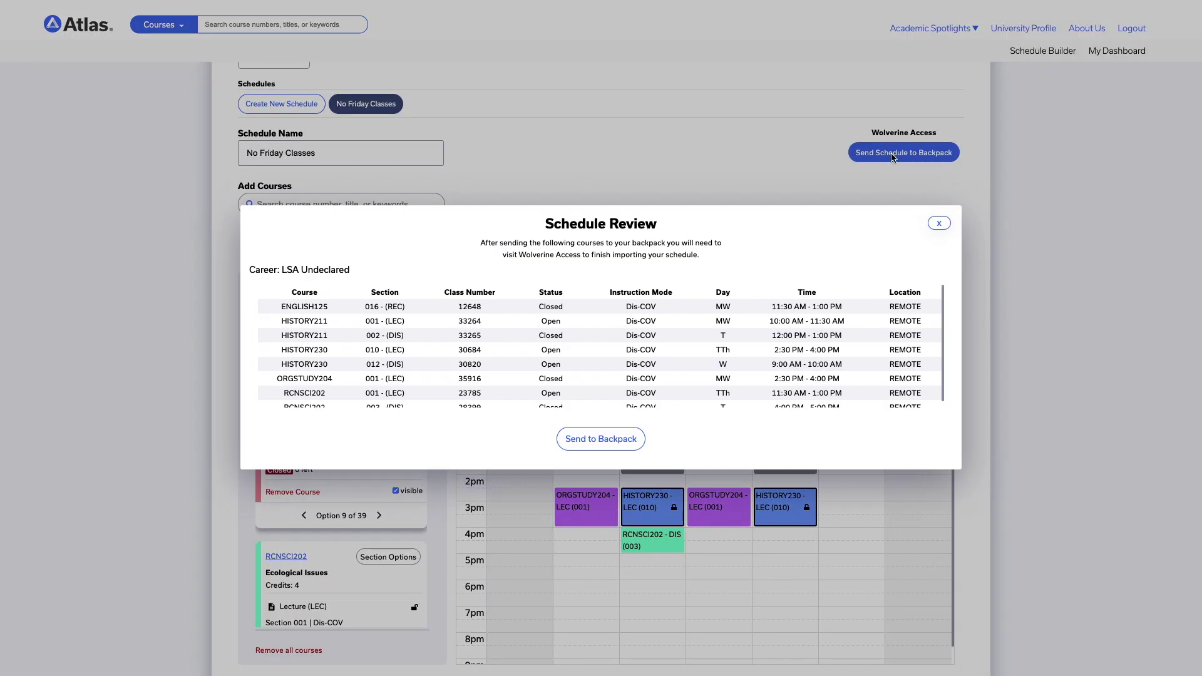
left_click(610, 437)
left_click(606, 438)
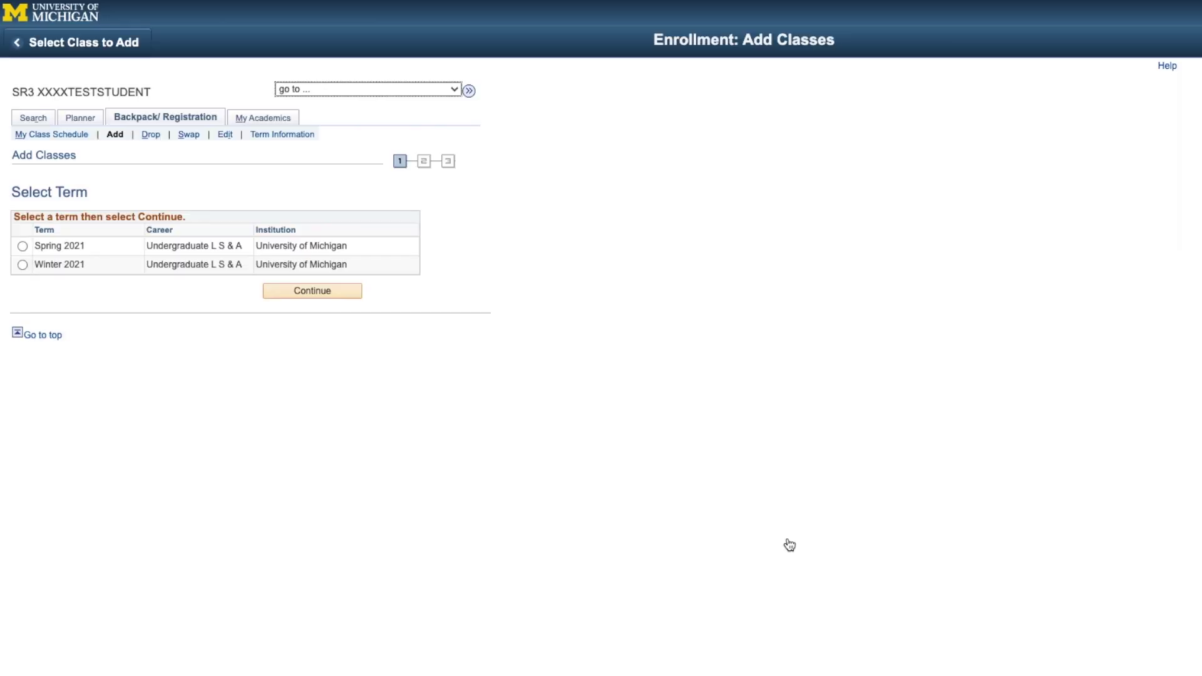
Import HISTORY 211 sections 001 and 002 into the Winter 2021 backpack, accepting the related sections.
left_click(23, 264)
left_click(294, 297)
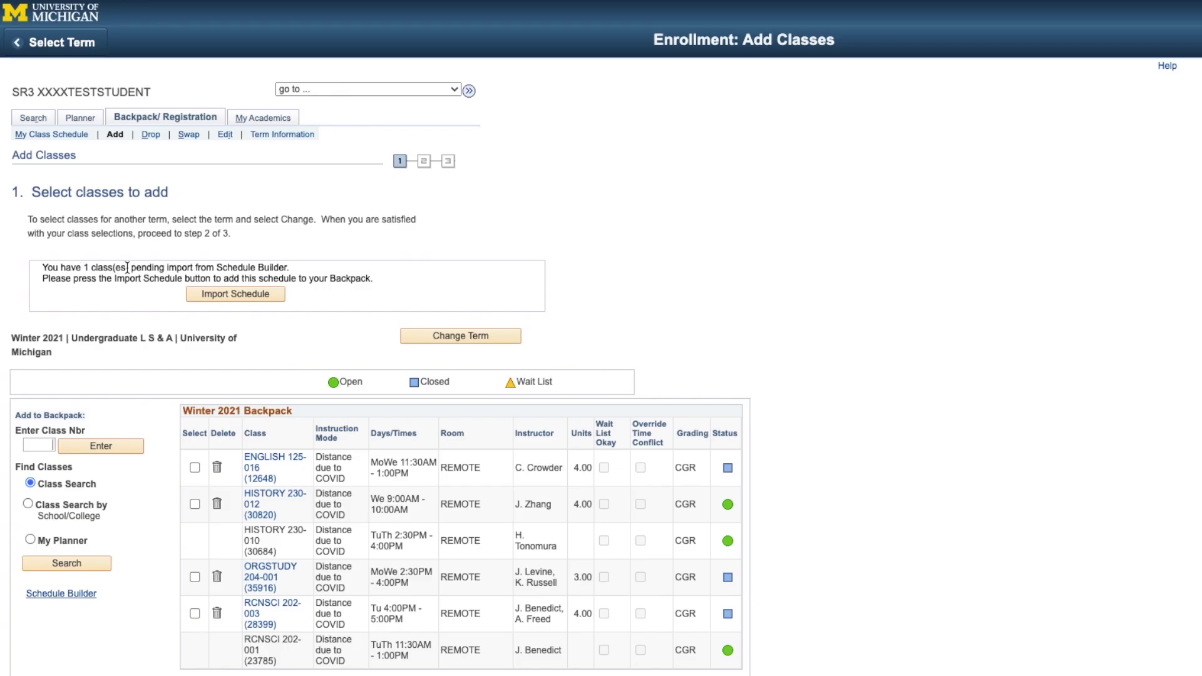
left_click(229, 295)
left_click(559, 379)
left_click(557, 422)
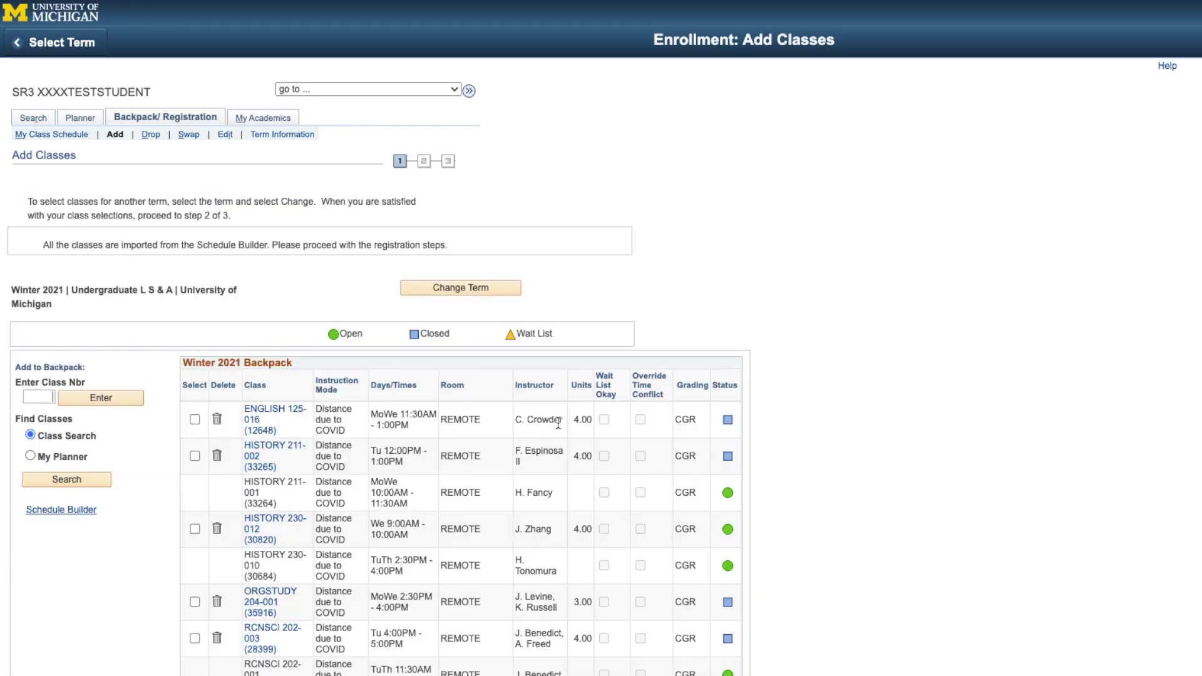